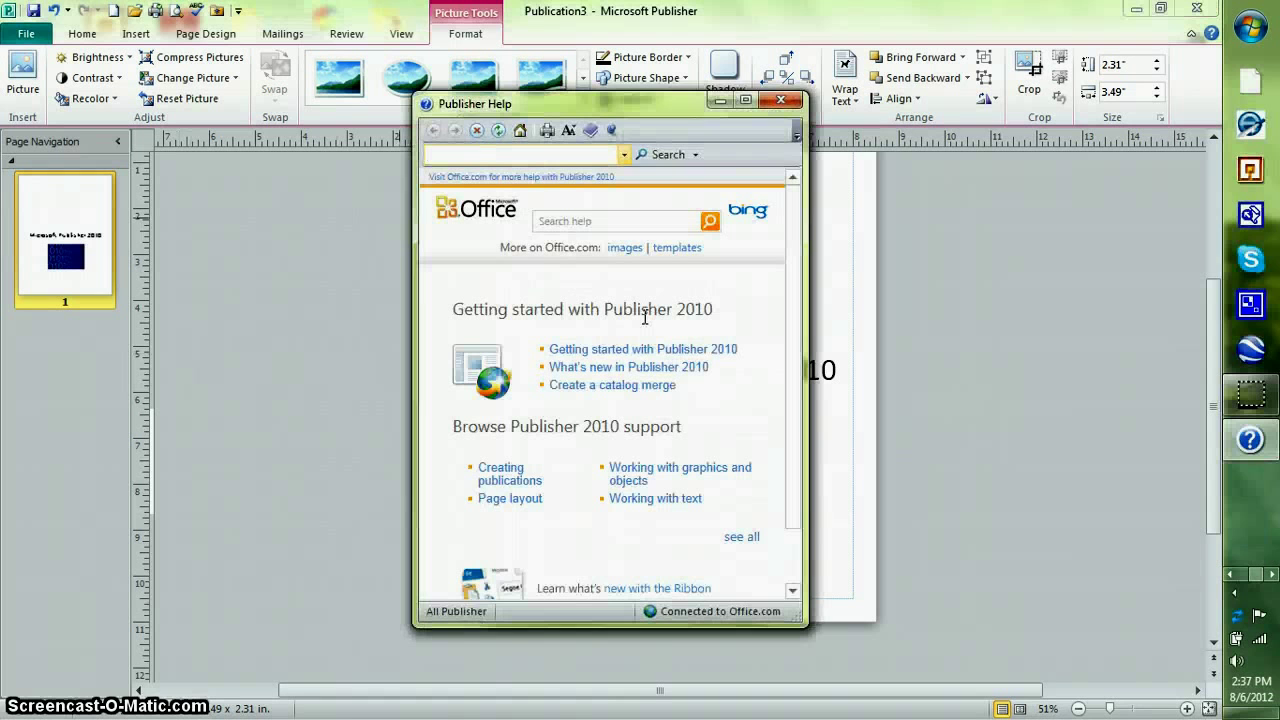
Step: Close the help window and format the title "Microsoft Publisher 2010" as bold with the standard red font color
{"action": "left_click", "coordinate": [781, 100]}
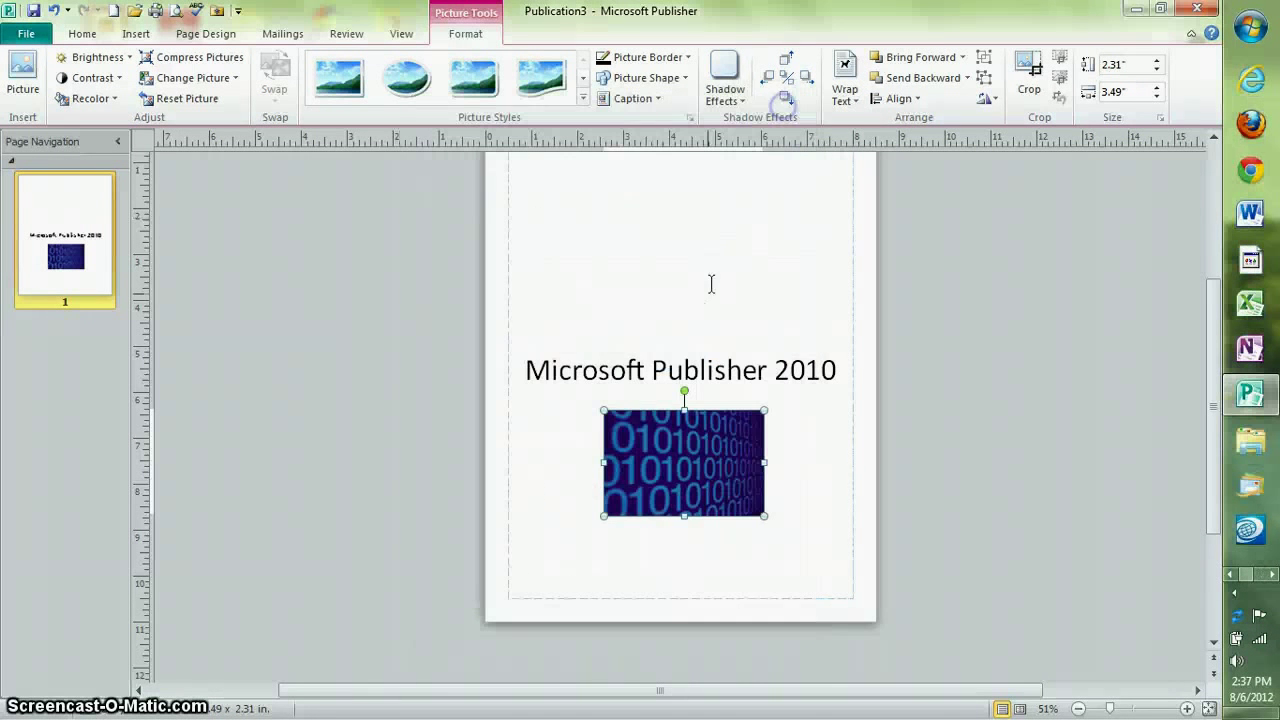
{"action": "triple_click", "coordinate": [606, 376]}
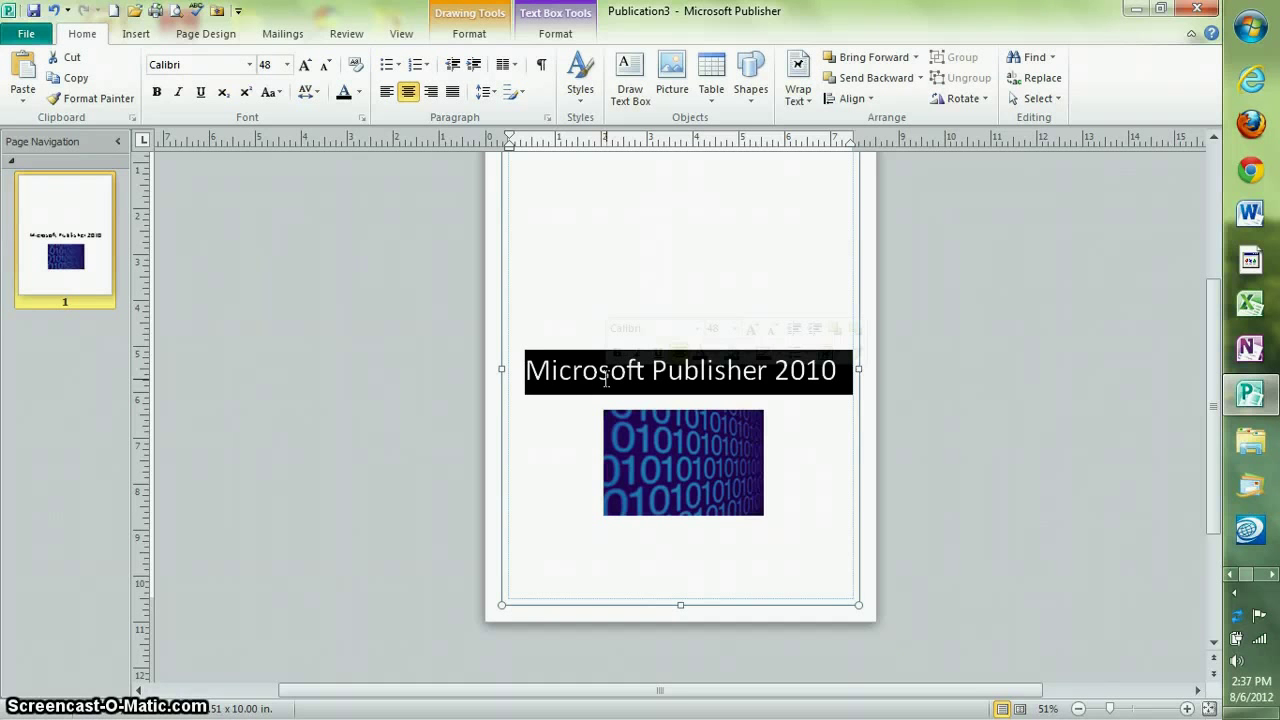
{"action": "key", "text": "ctrl+shift+f"}
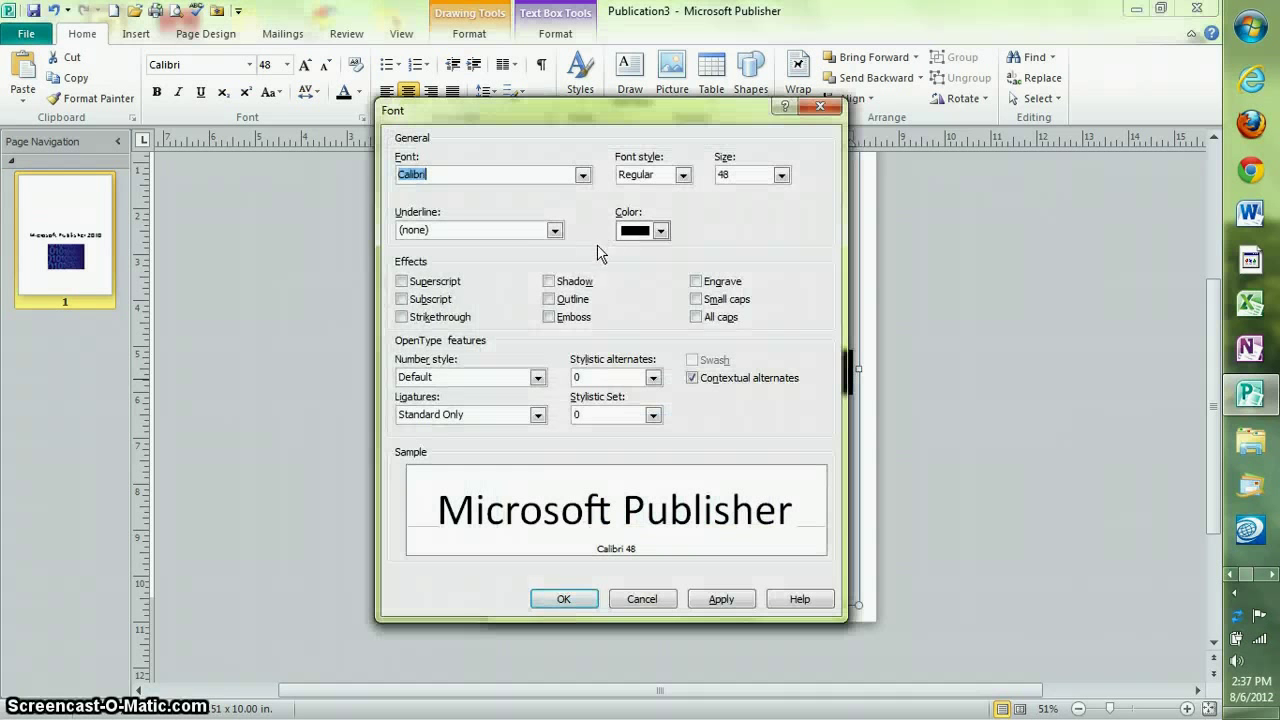
{"action": "left_click", "coordinate": [683, 175]}
{"action": "left_click", "coordinate": [652, 215]}
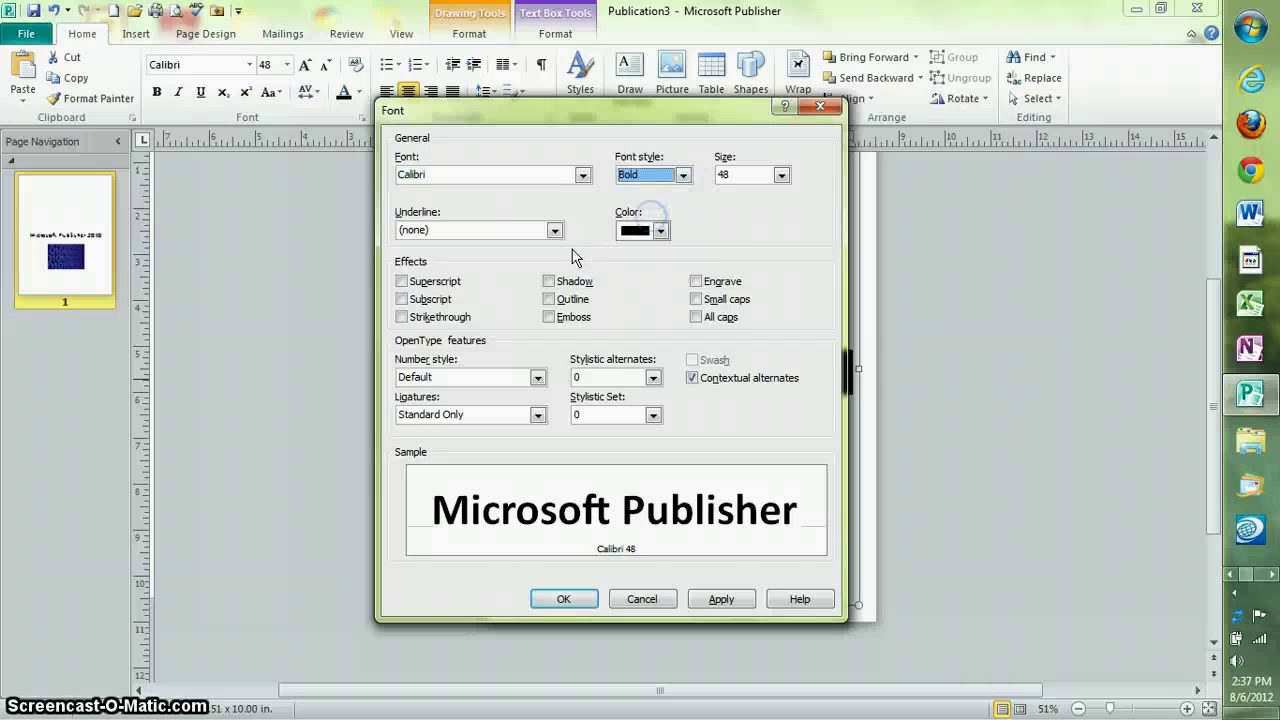
{"action": "left_click", "coordinate": [660, 231]}
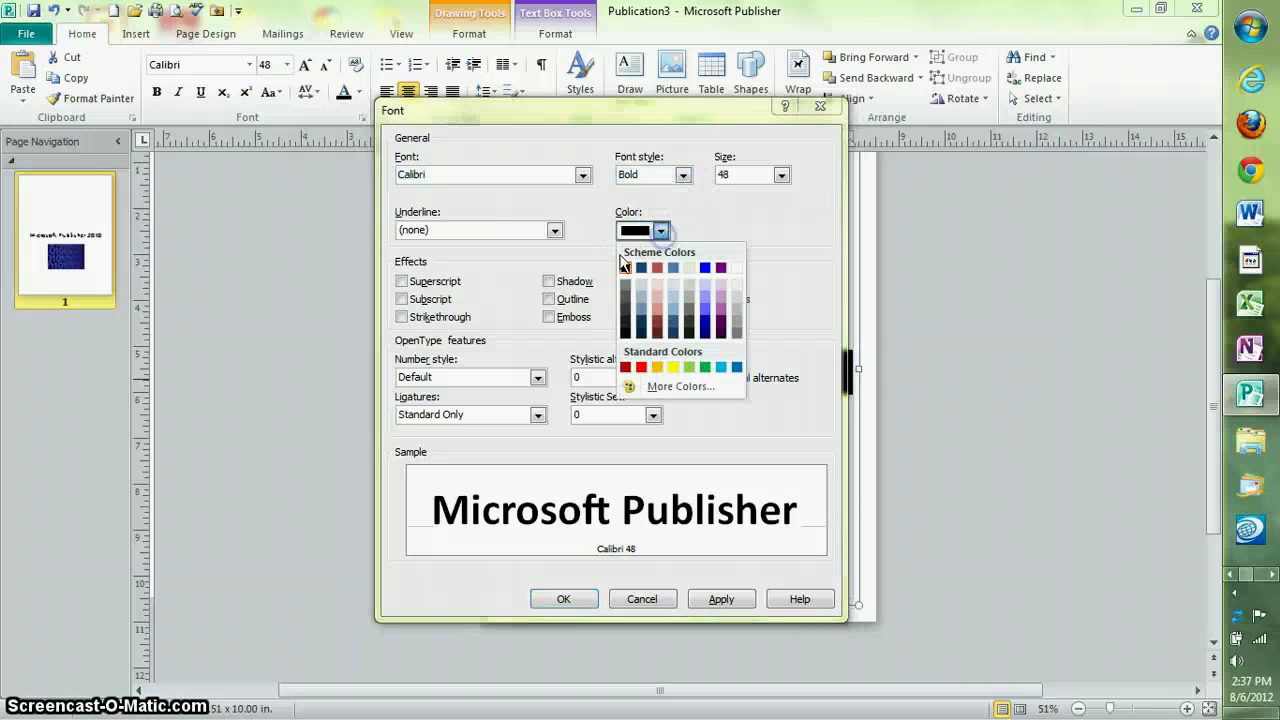
{"action": "left_click", "coordinate": [634, 367]}
{"action": "left_click", "coordinate": [586, 600]}
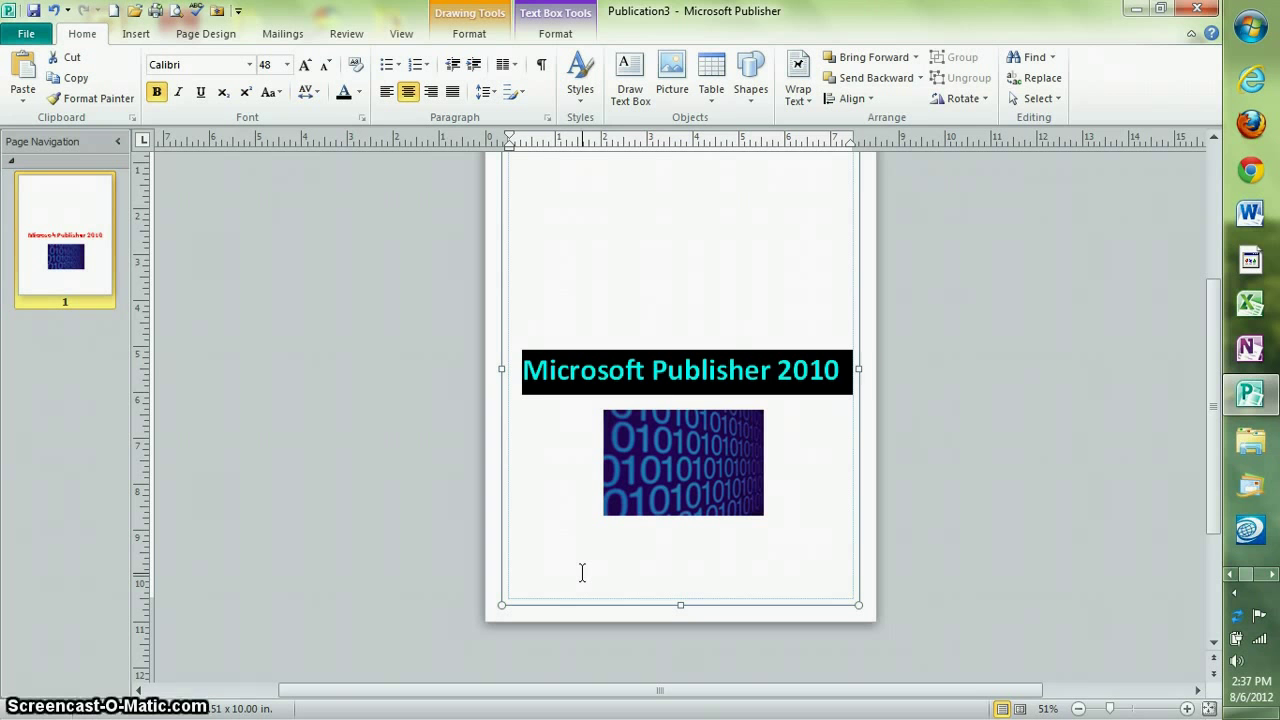
Step: Enlarge the title text stepwise to 80 pt, reduce it back to 48 pt and deselect it
{"action": "key", "text": "ctrl+shift+period"}
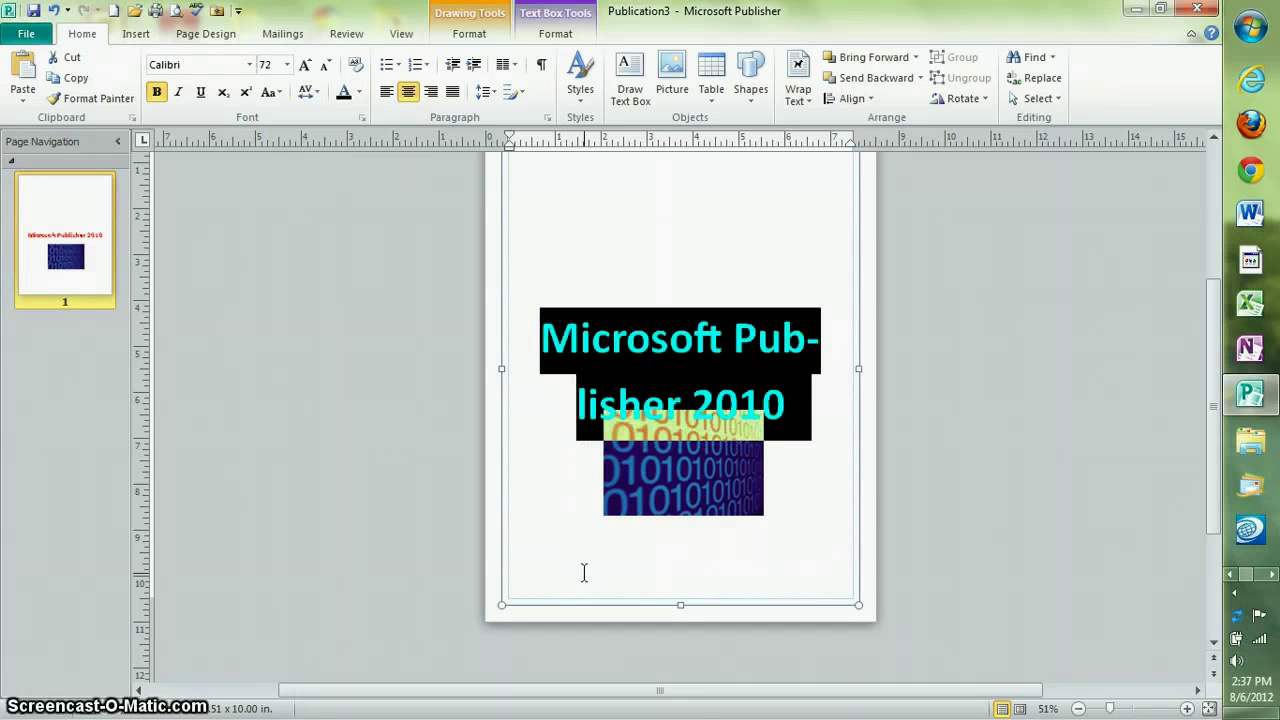
{"action": "key", "text": "ctrl+shift+period"}
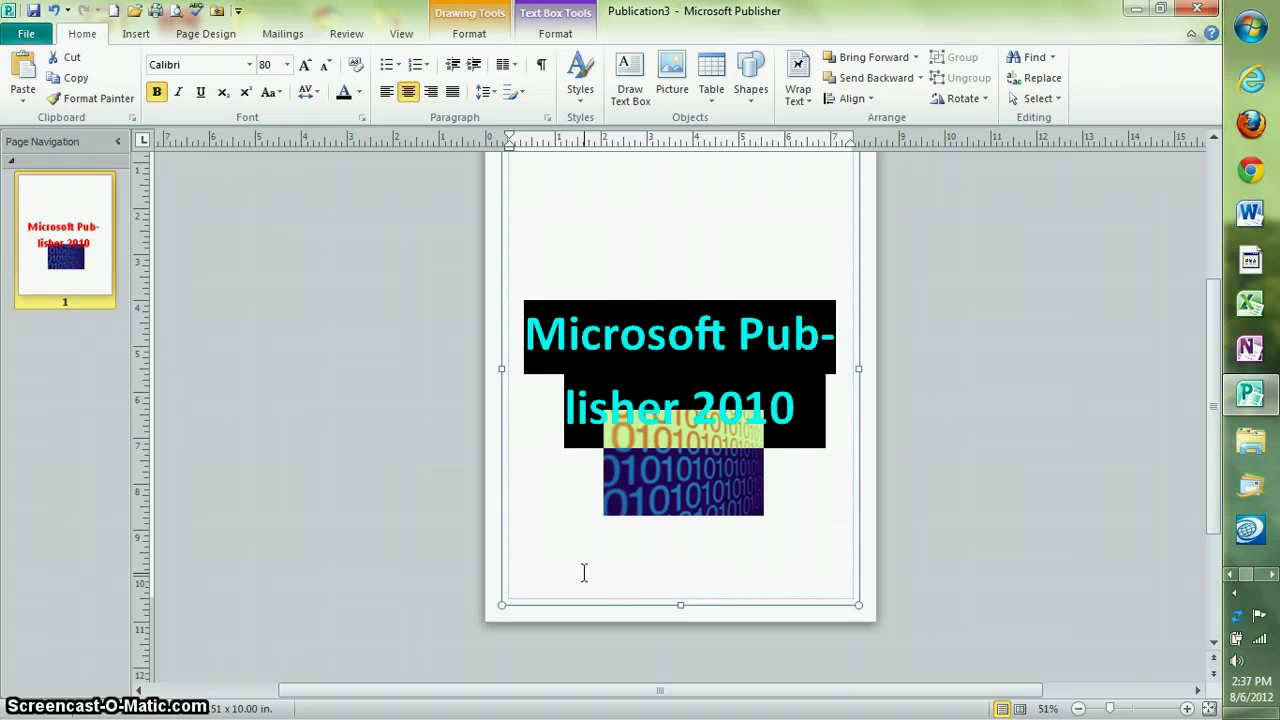
{"action": "key", "text": "ctrl+shift+comma"}
{"action": "key", "text": "ctrl+shift+comma"}
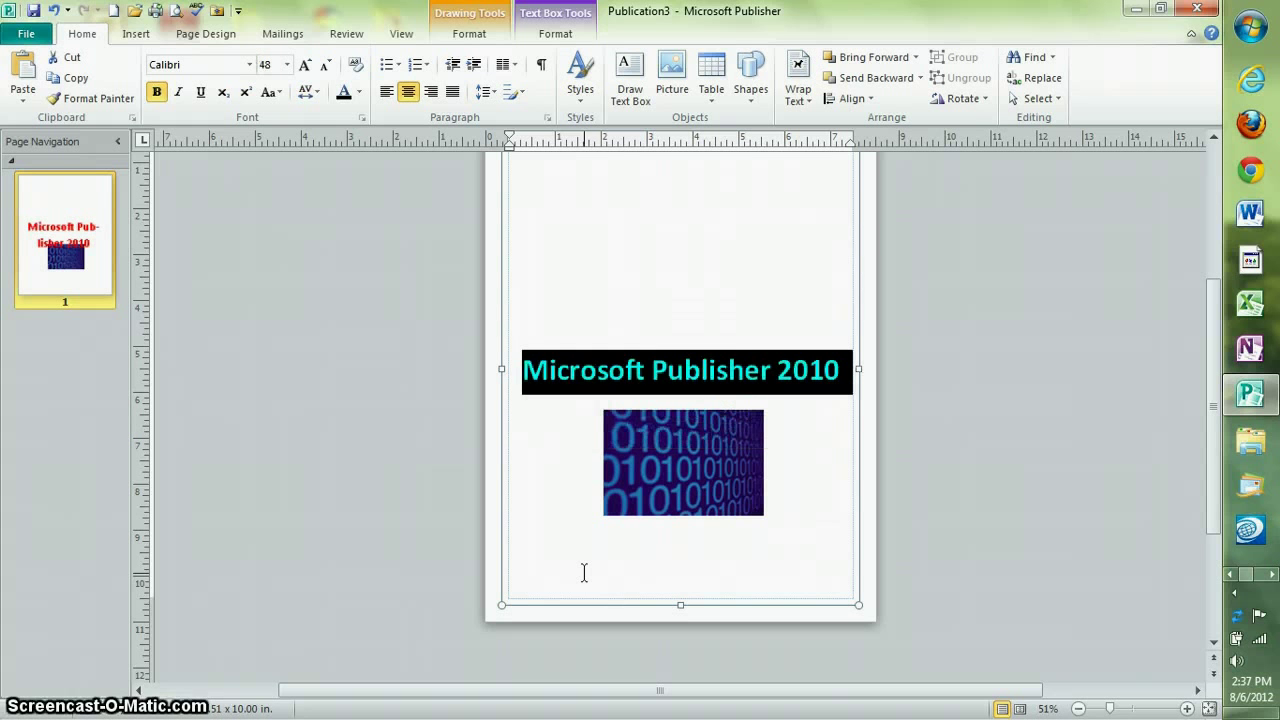
{"action": "left_click", "coordinate": [568, 566]}
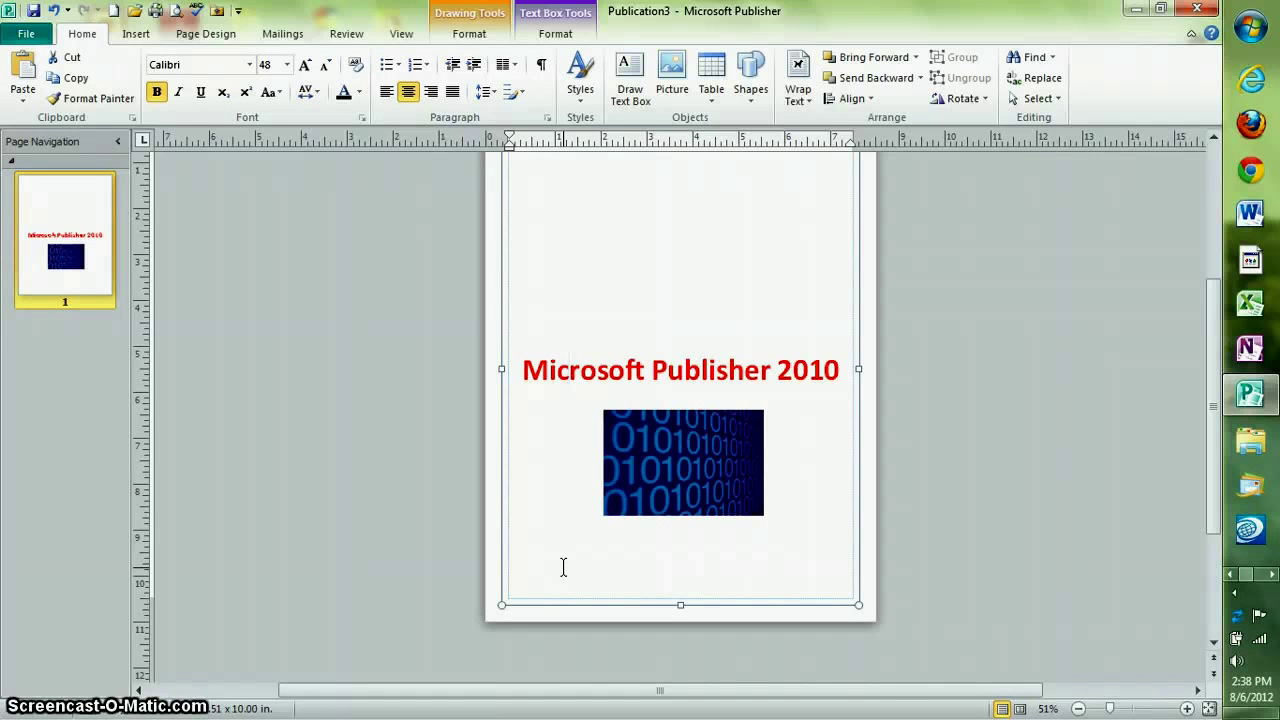
Step: Open the template gallery for a new publication and close it again
{"action": "key", "text": "ctrl+n"}
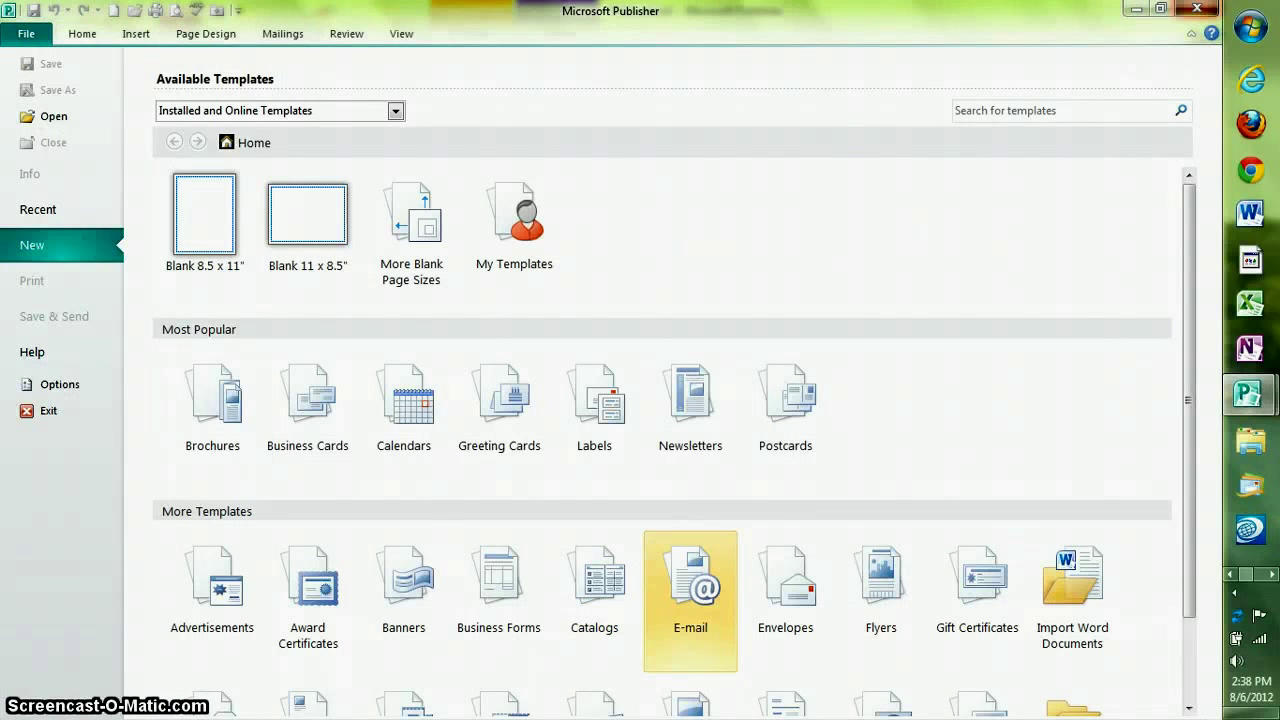
{"action": "left_click", "coordinate": [1196, 9]}
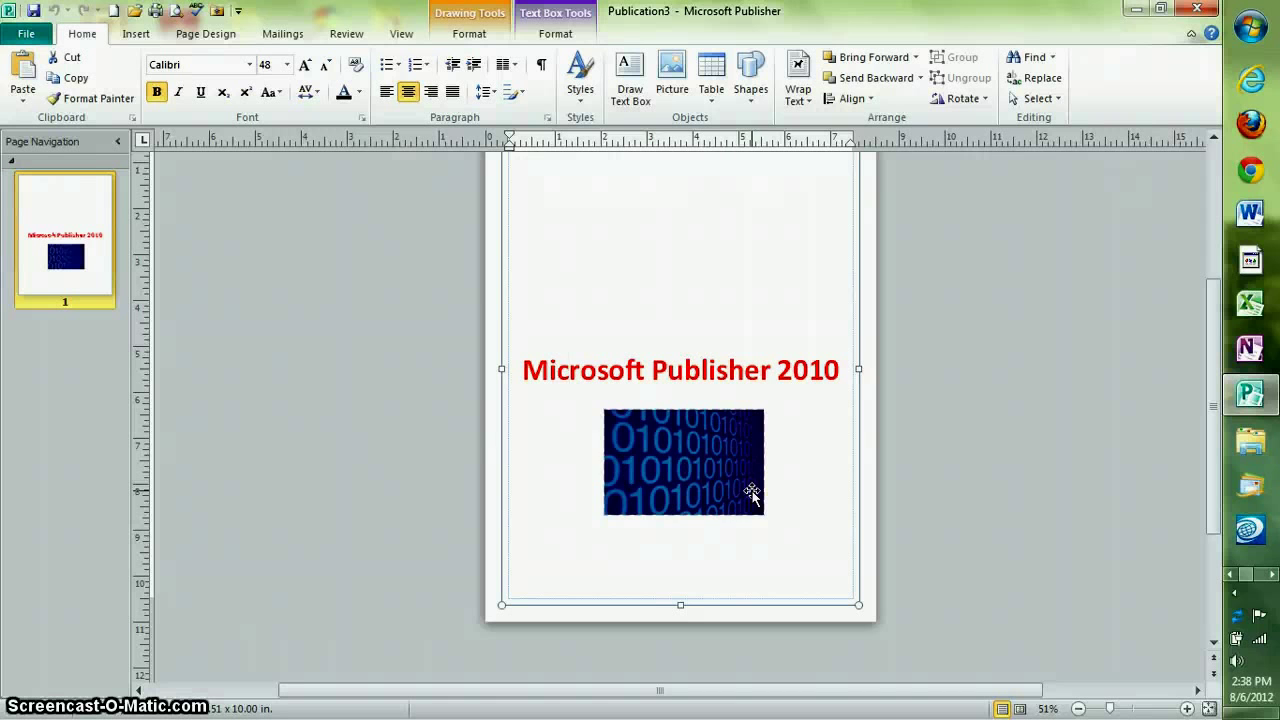
Step: Color the word "Microsoft" in the title blue and undo the color change
{"action": "double_click", "coordinate": [635, 375]}
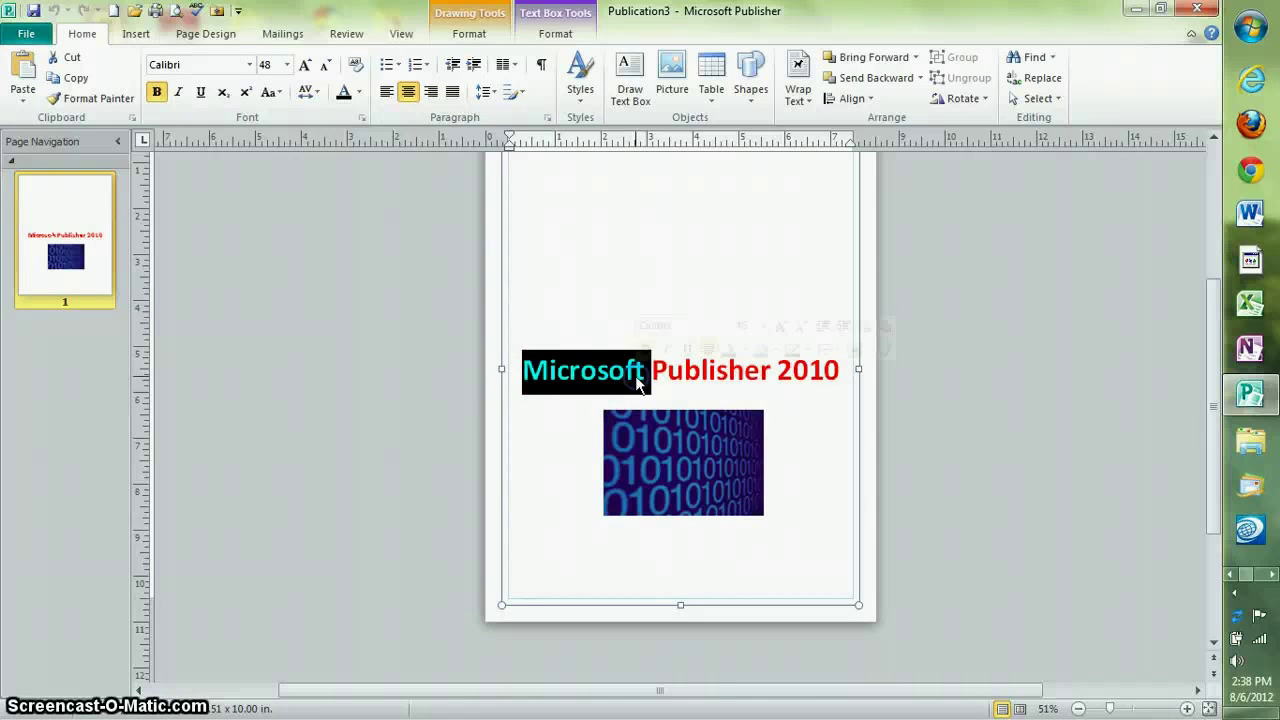
{"action": "left_click", "coordinate": [359, 92]}
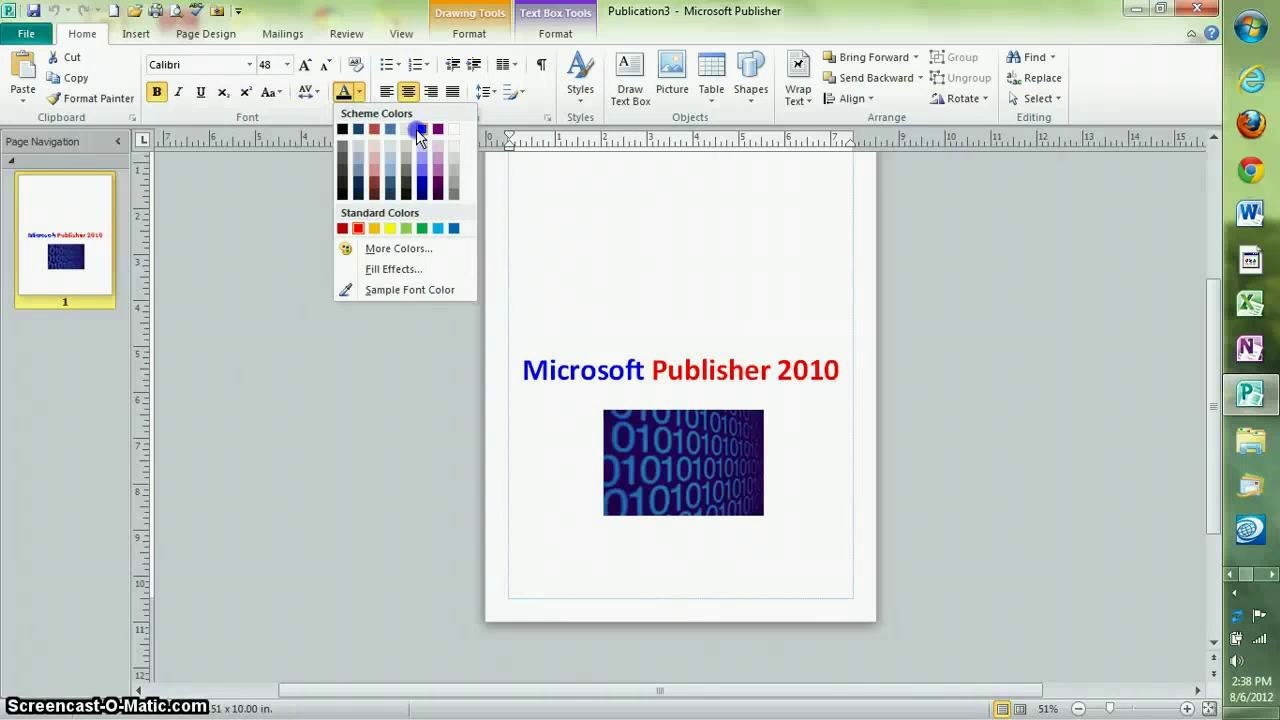
{"action": "left_click", "coordinate": [422, 128]}
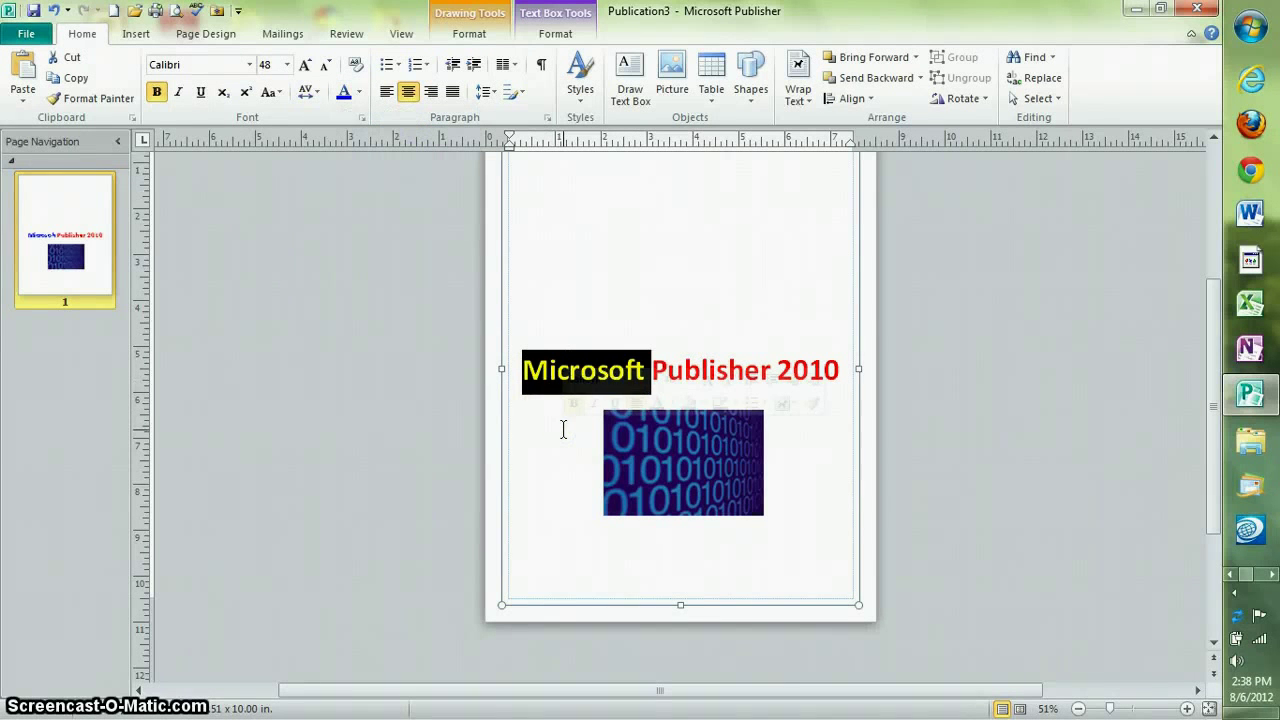
{"action": "key", "text": "ctrl+z"}
{"action": "left_click", "coordinate": [585, 489]}
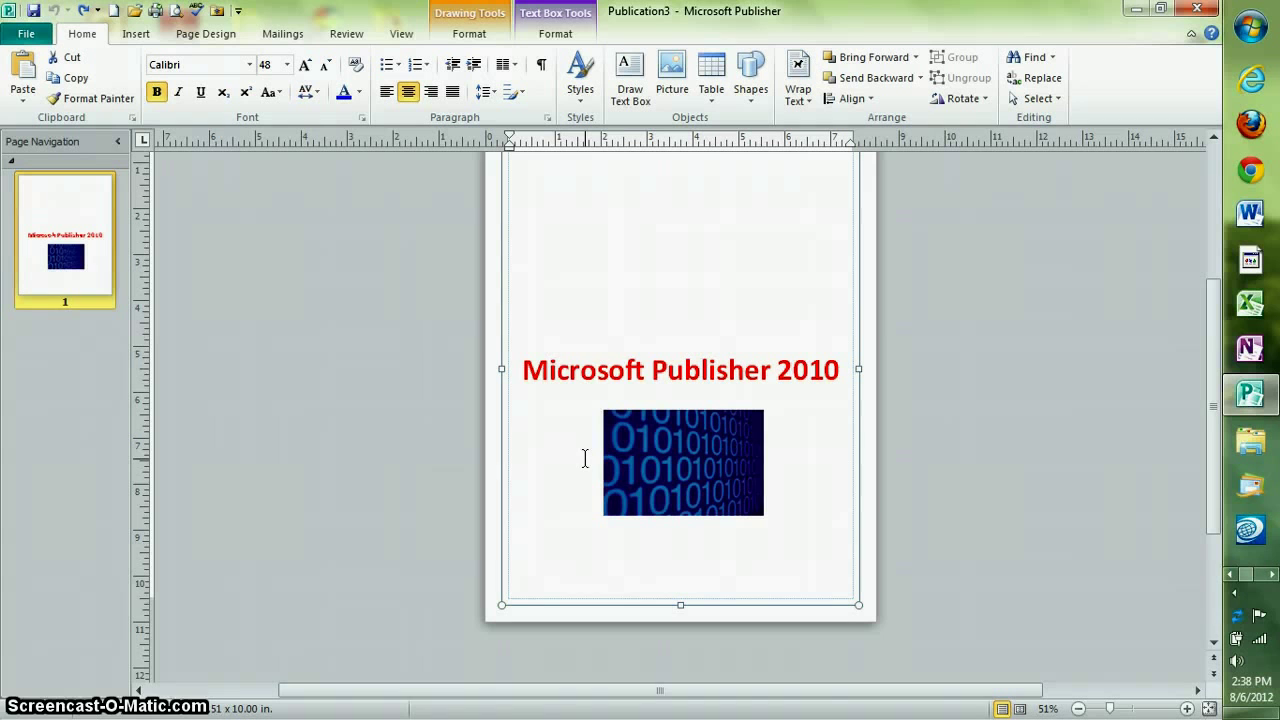
Step: Reapply the blue color to the word "Microsoft" and undo it once more
{"action": "key", "text": "ctrl+Left"}
{"action": "key", "text": "ctrl+shift+Right"}
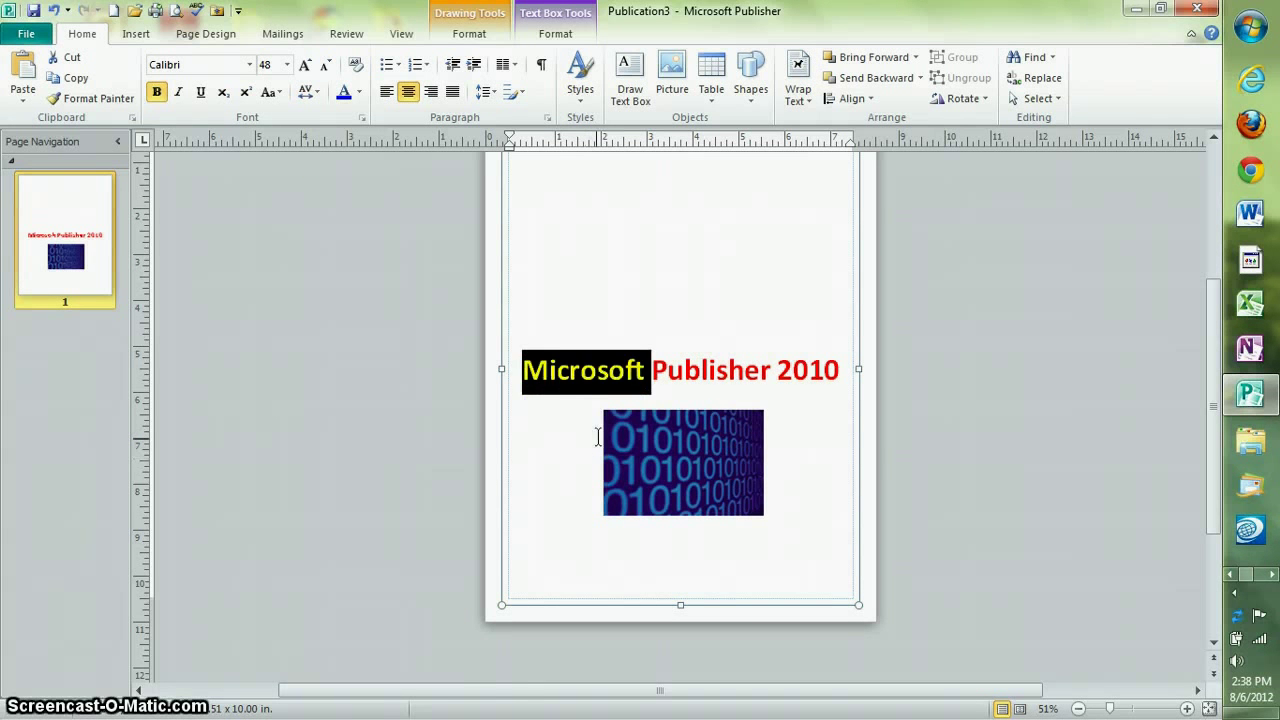
{"action": "left_click", "coordinate": [597, 437]}
{"action": "key", "text": "ctrl+z"}
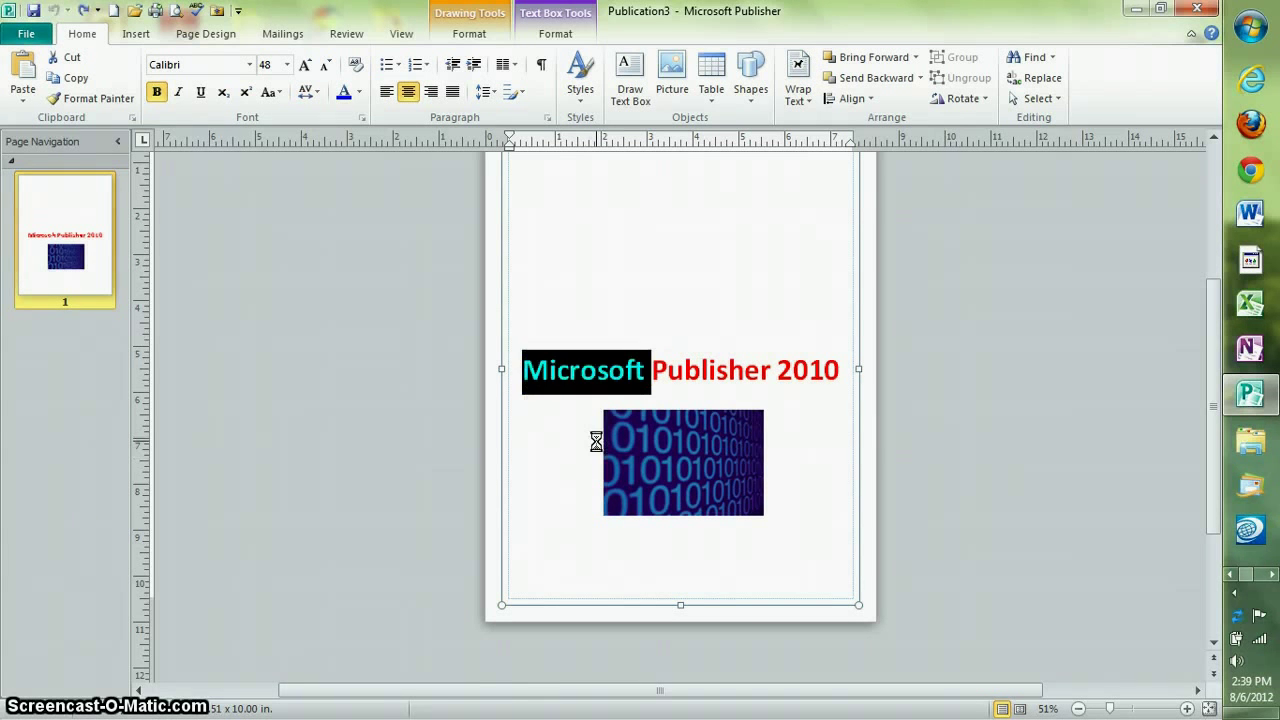
{"action": "left_click", "coordinate": [581, 443]}
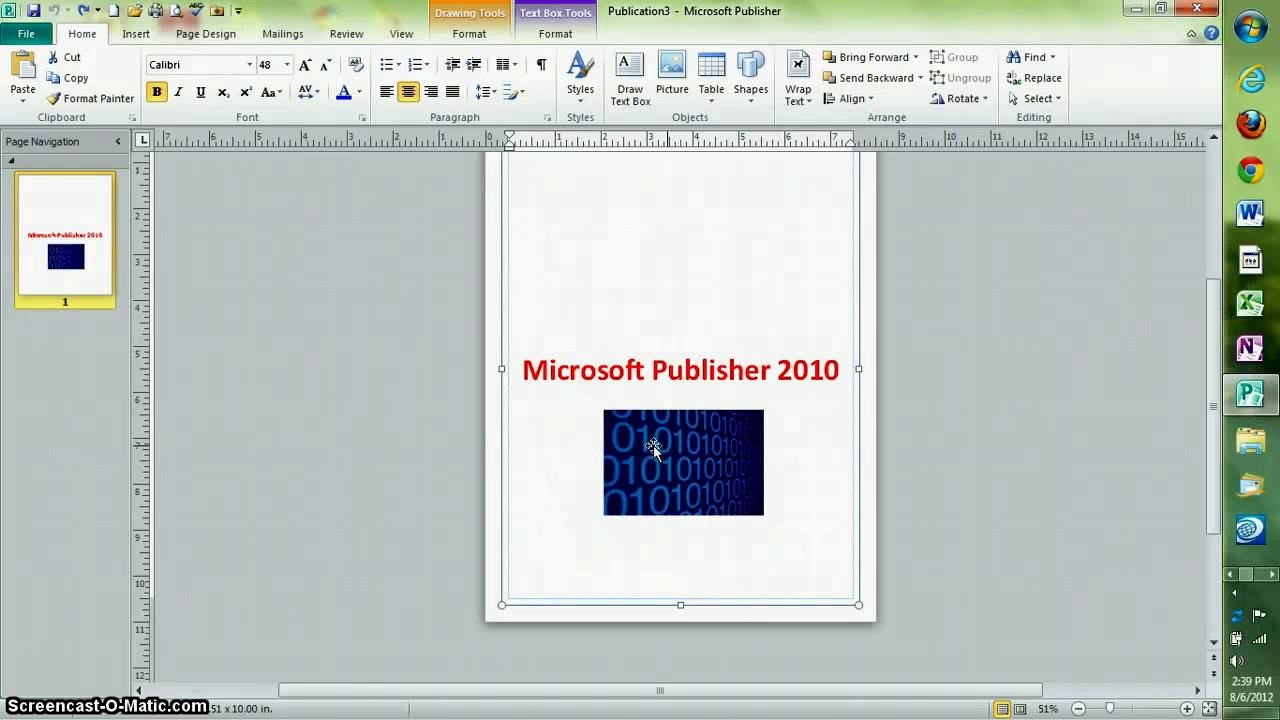
Step: Move the binary-code picture up over the middle of the title and set its text wrapping to Square
{"action": "left_click", "coordinate": [688, 447]}
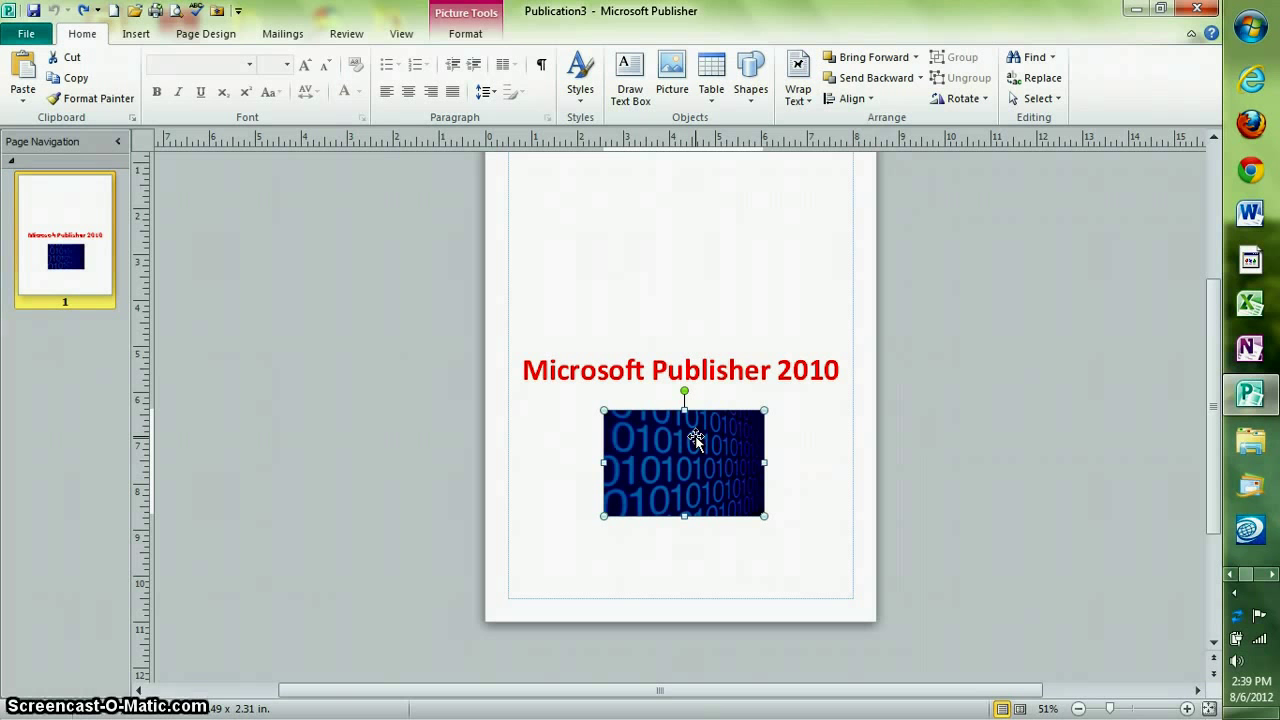
{"action": "key", "text": "ctrl+y"}
{"action": "mouse_move", "coordinate": [696, 440]}
{"action": "left_mouse_down"}
{"action": "mouse_move", "coordinate": [696, 401]}
{"action": "mouse_move", "coordinate": [725, 360]}
{"action": "mouse_move", "coordinate": [686, 423]}
{"action": "mouse_move", "coordinate": [708, 420]}
{"action": "left_mouse_up"}
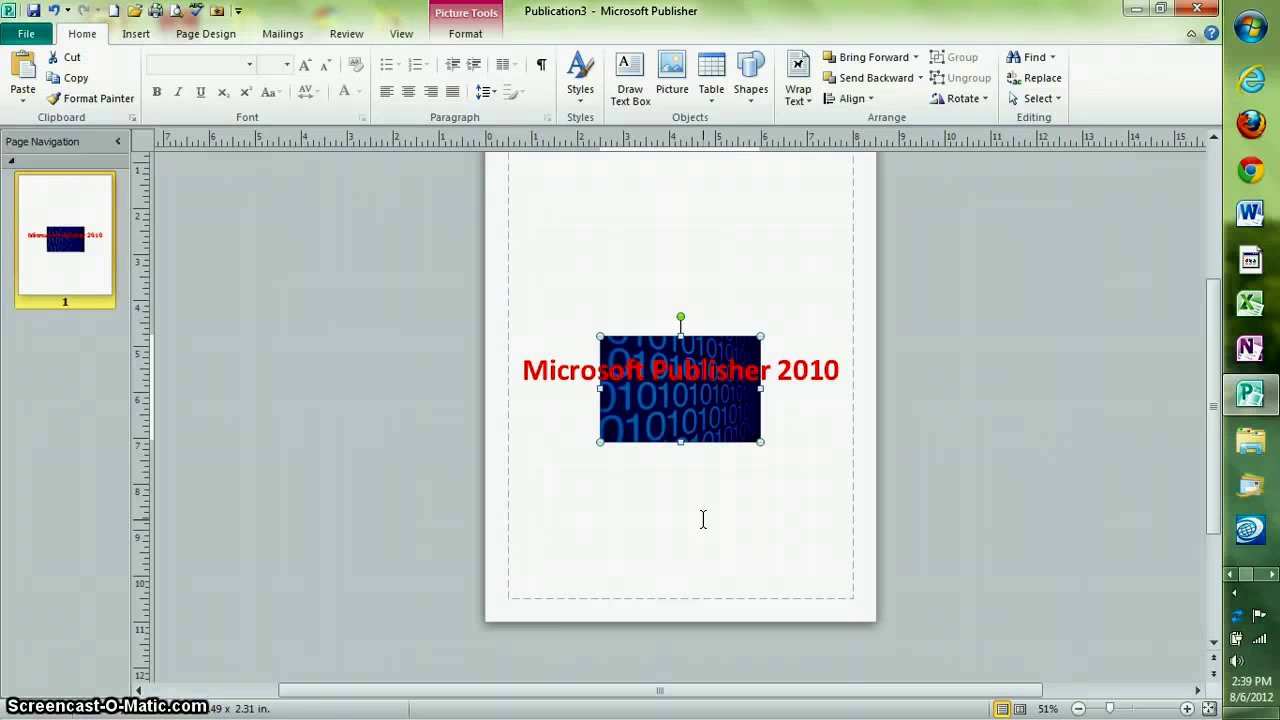
{"action": "key", "text": "alt+h"}
{"action": "key", "text": "t"}
{"action": "key", "text": "w"}
{"action": "key", "text": "s"}
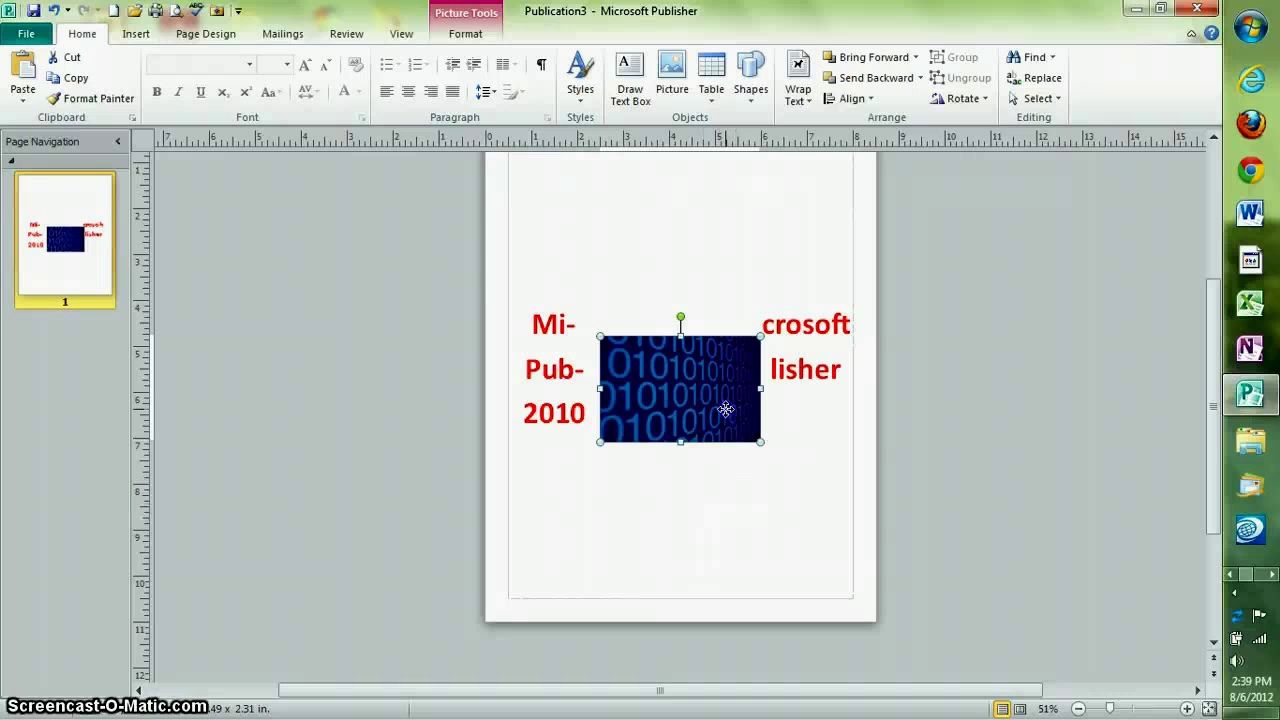
Step: Move the binary-code picture down to just below the title line
{"action": "left_click_drag", "start_coordinate": [726, 410], "coordinate": [718, 487]}
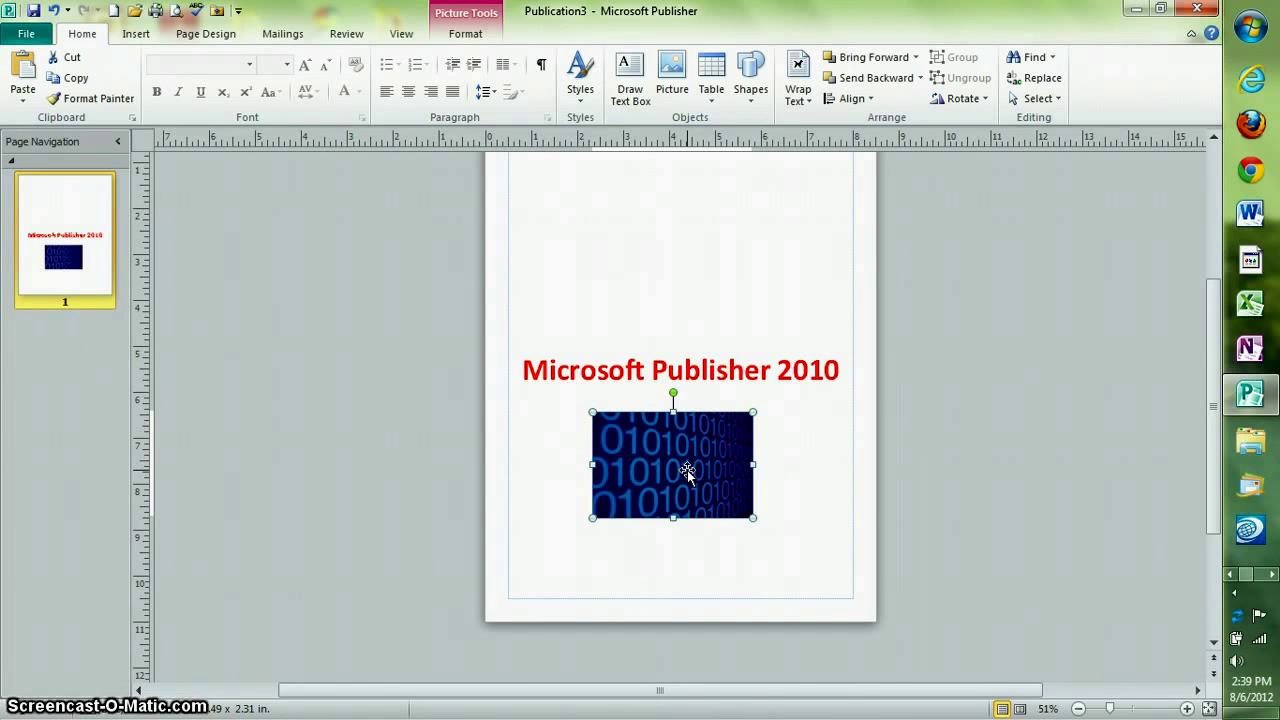
{"action": "key", "text": "F9"}
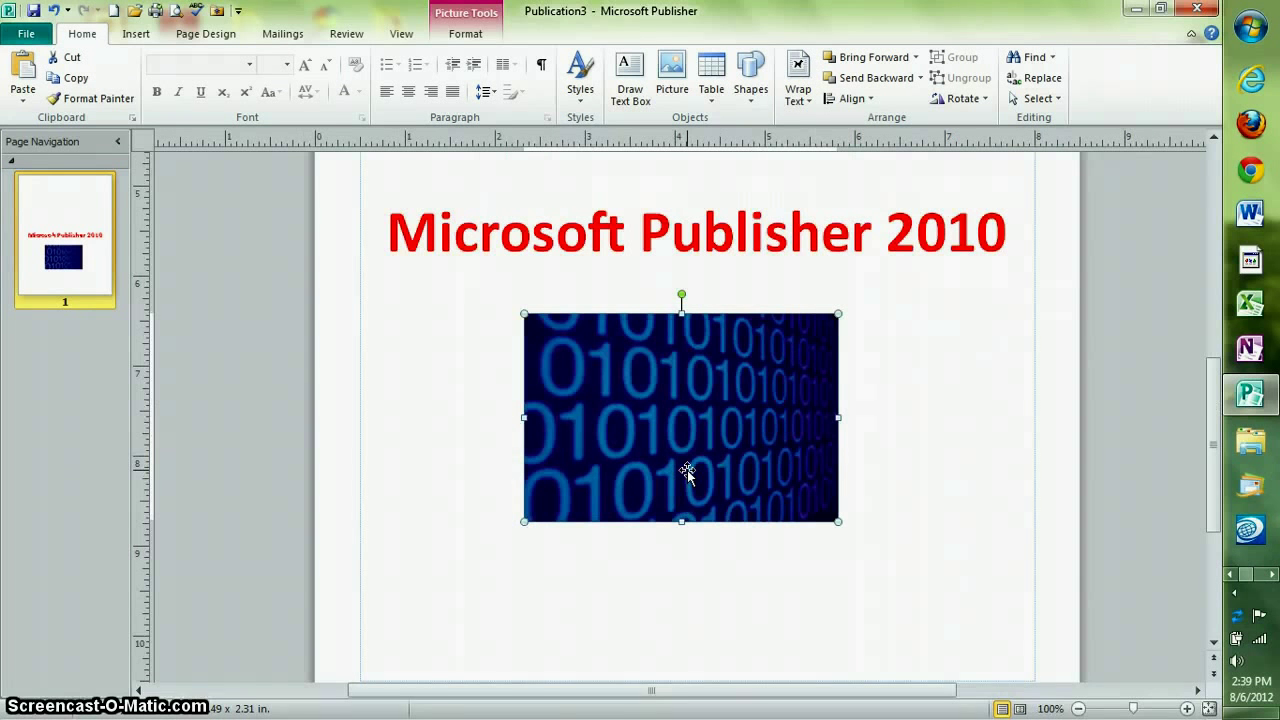
{"action": "key", "text": "F9"}
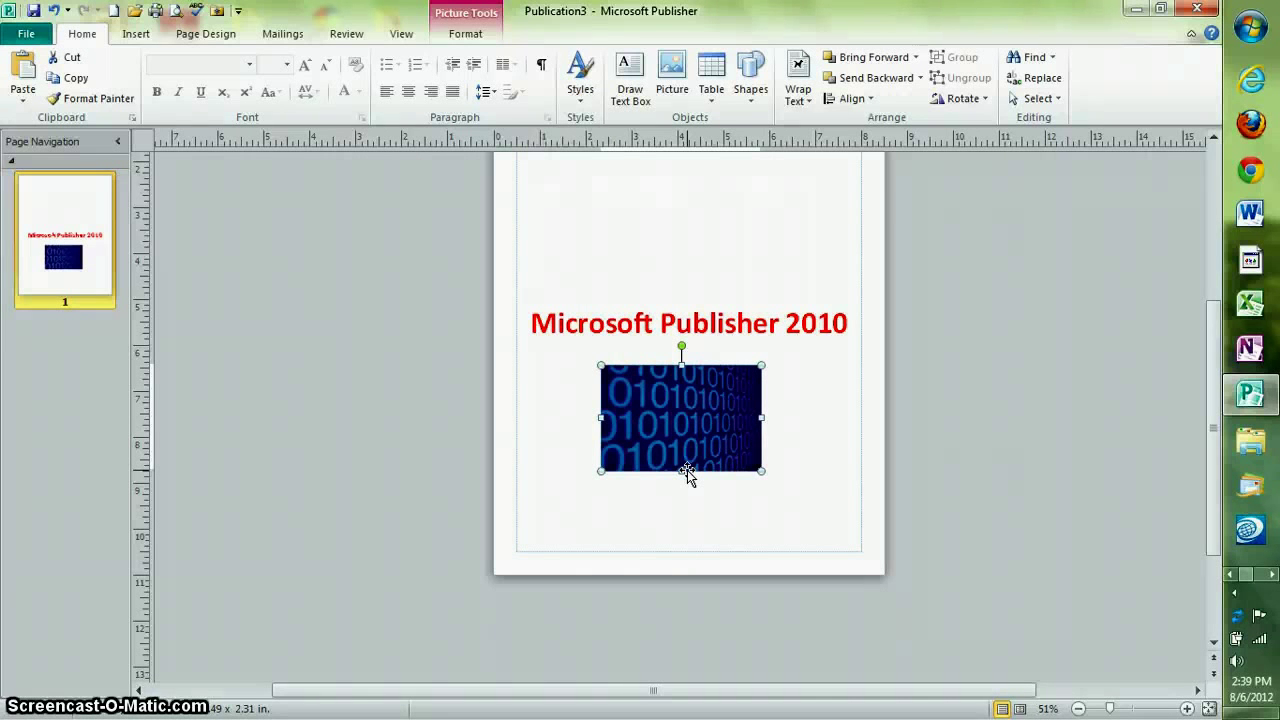
Step: Review the print settings and print preview of the publication, and return to the page
{"action": "key", "text": "ctrl+p"}
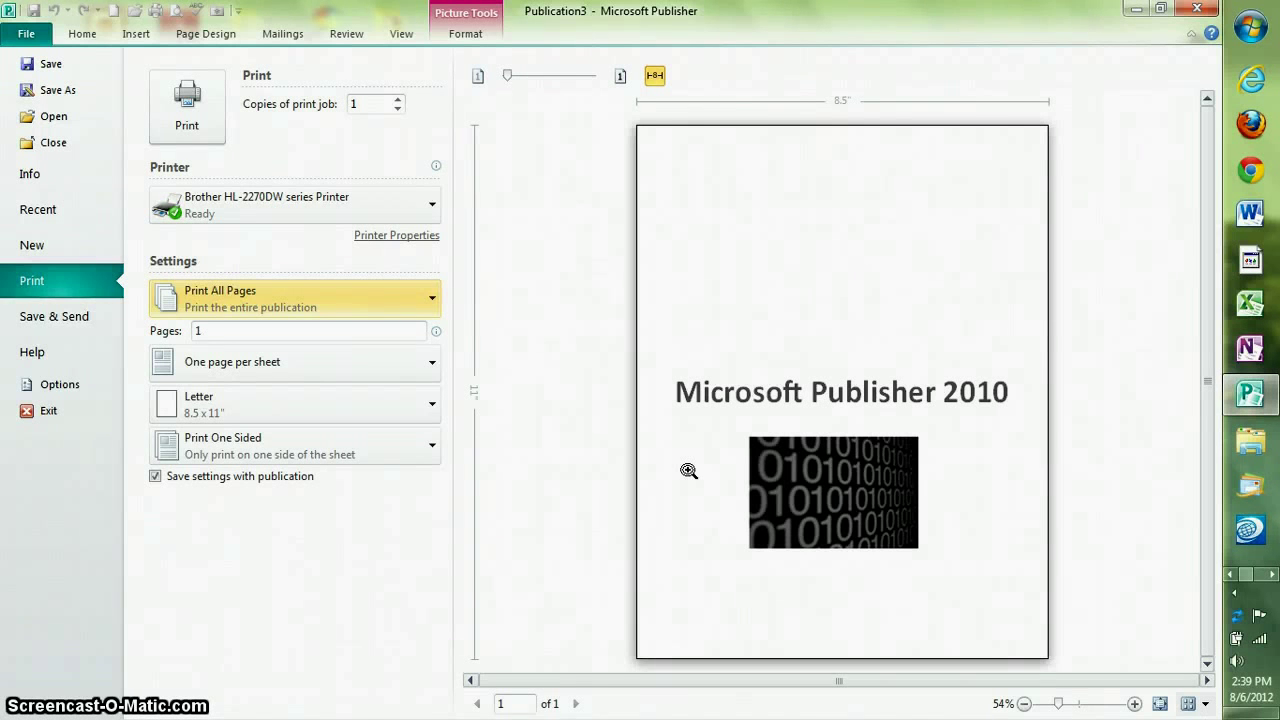
{"action": "left_click", "coordinate": [30, 35]}
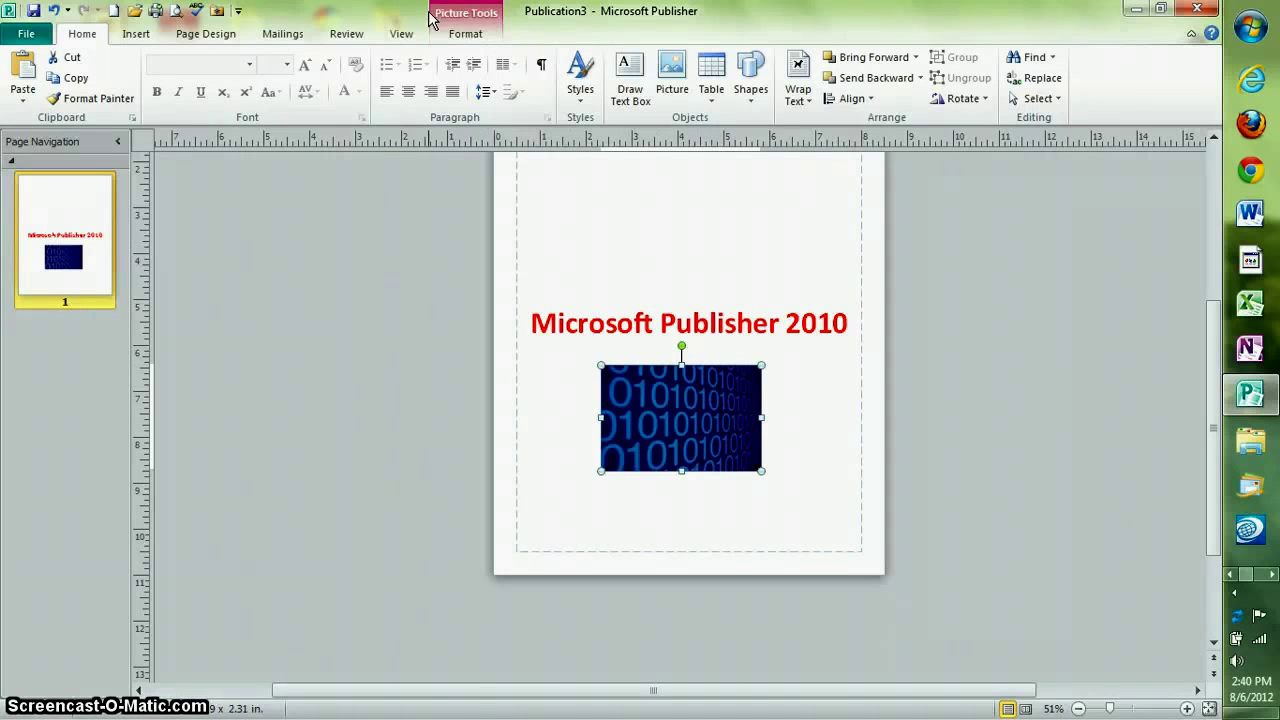
Step: Preview the brightness and contrast presets on the picture, keep the contrast at 0% (Normal) and deselect the picture
{"action": "left_click", "coordinate": [462, 33]}
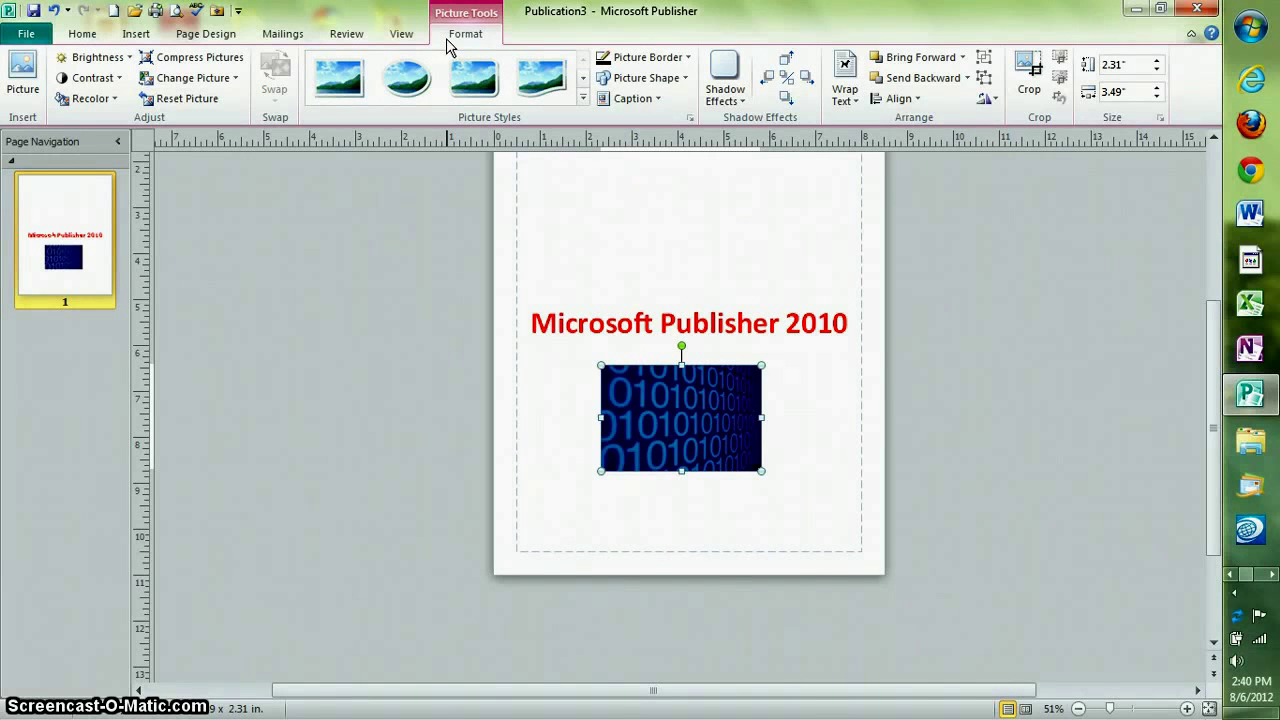
{"action": "left_click", "coordinate": [90, 56]}
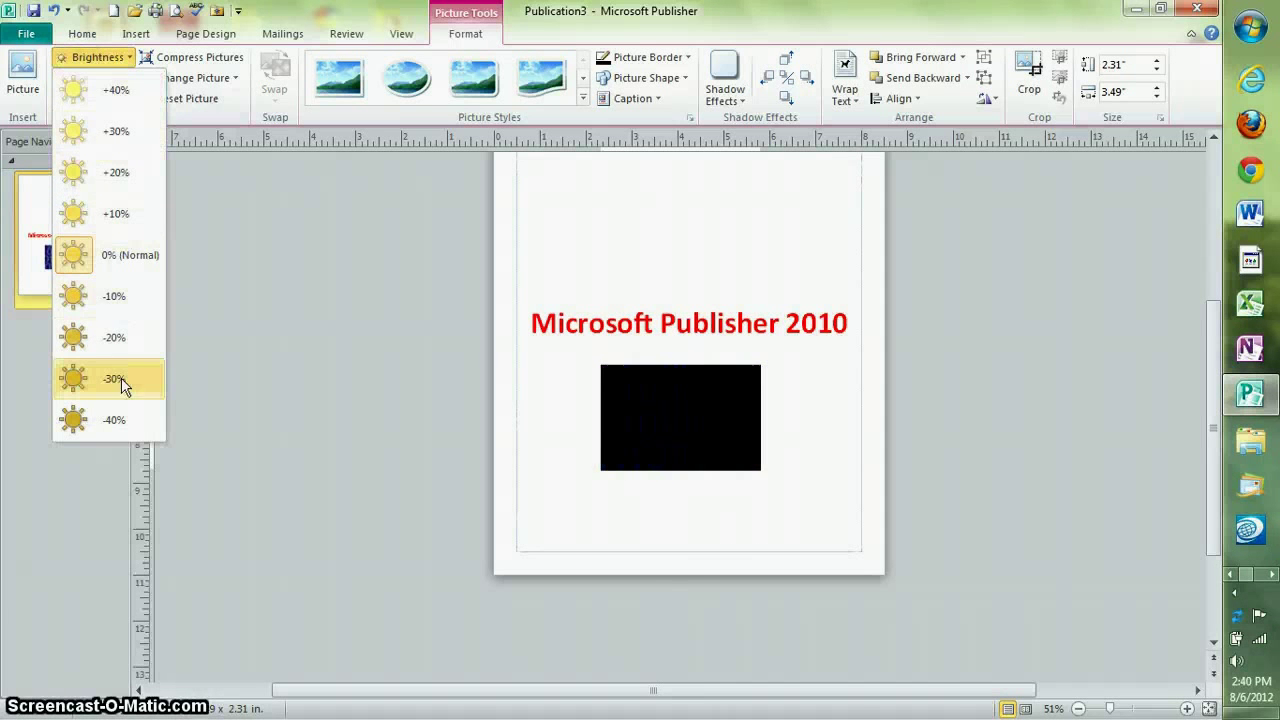
{"action": "left_click", "coordinate": [203, 245]}
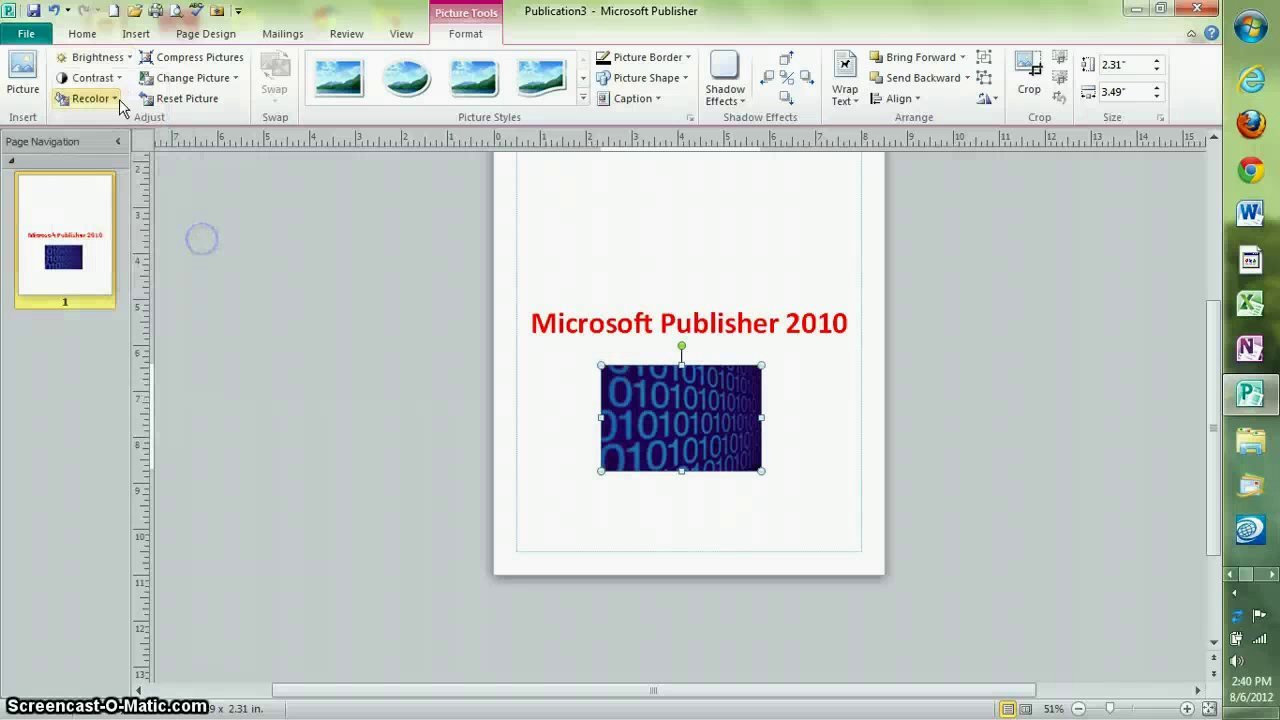
{"action": "left_click", "coordinate": [113, 80]}
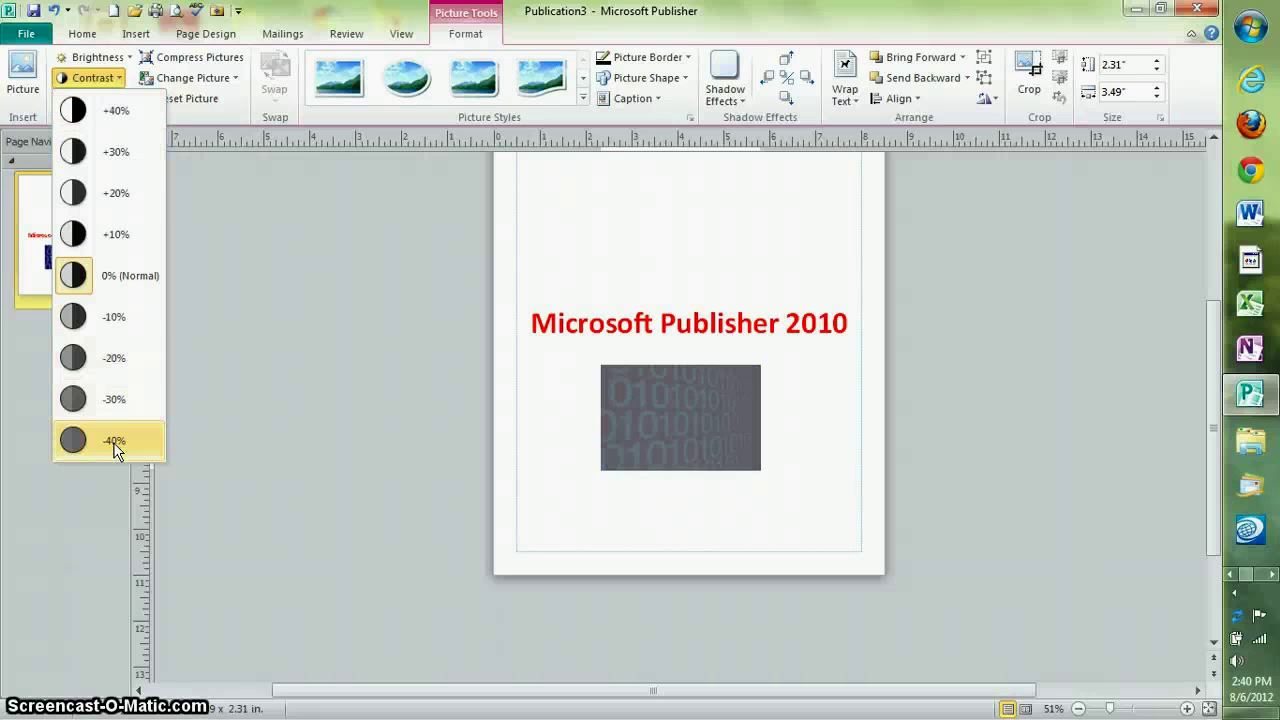
{"action": "left_click", "coordinate": [111, 280]}
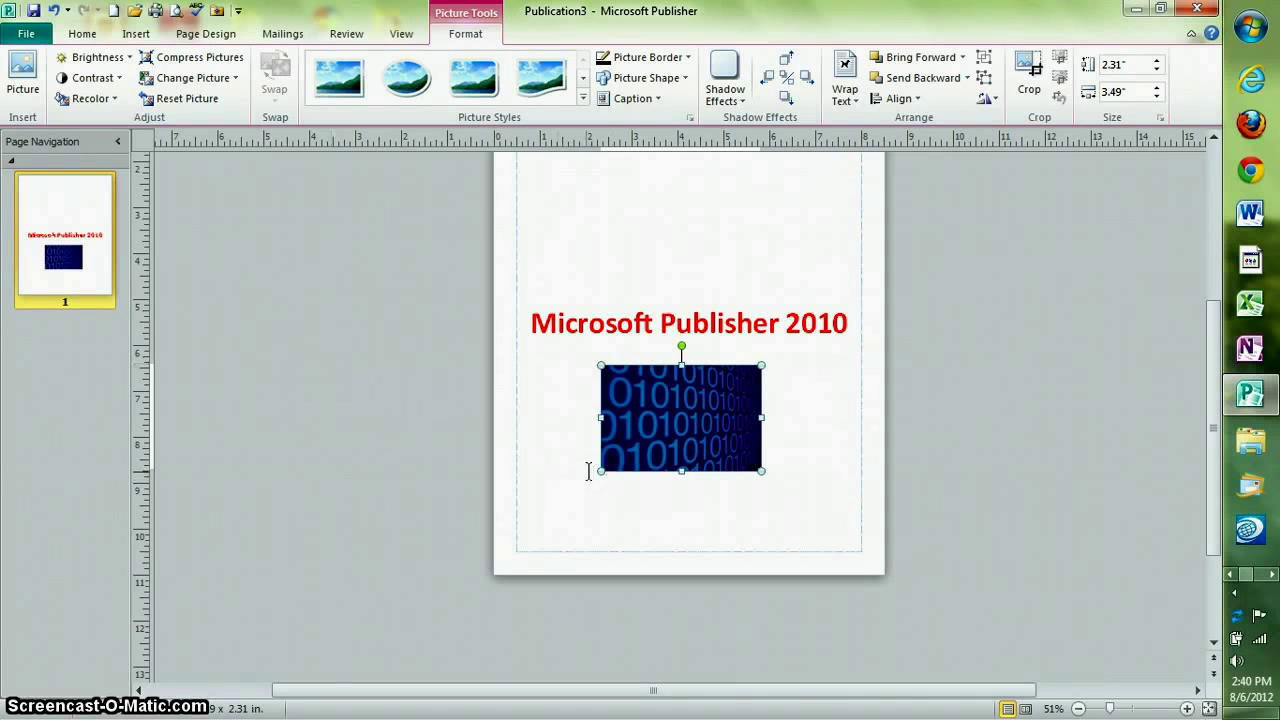
{"action": "left_click", "coordinate": [547, 463]}
{"action": "left_click", "coordinate": [329, 240]}
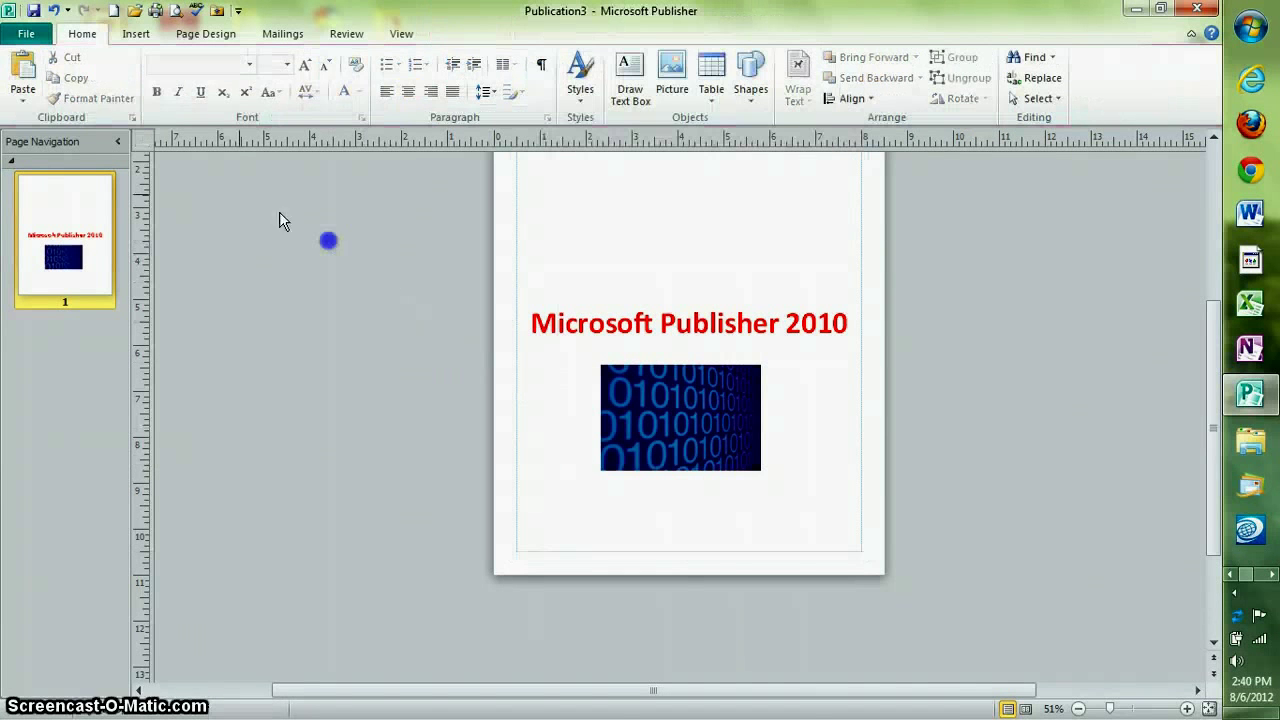
{"action": "left_click", "coordinate": [26, 33]}
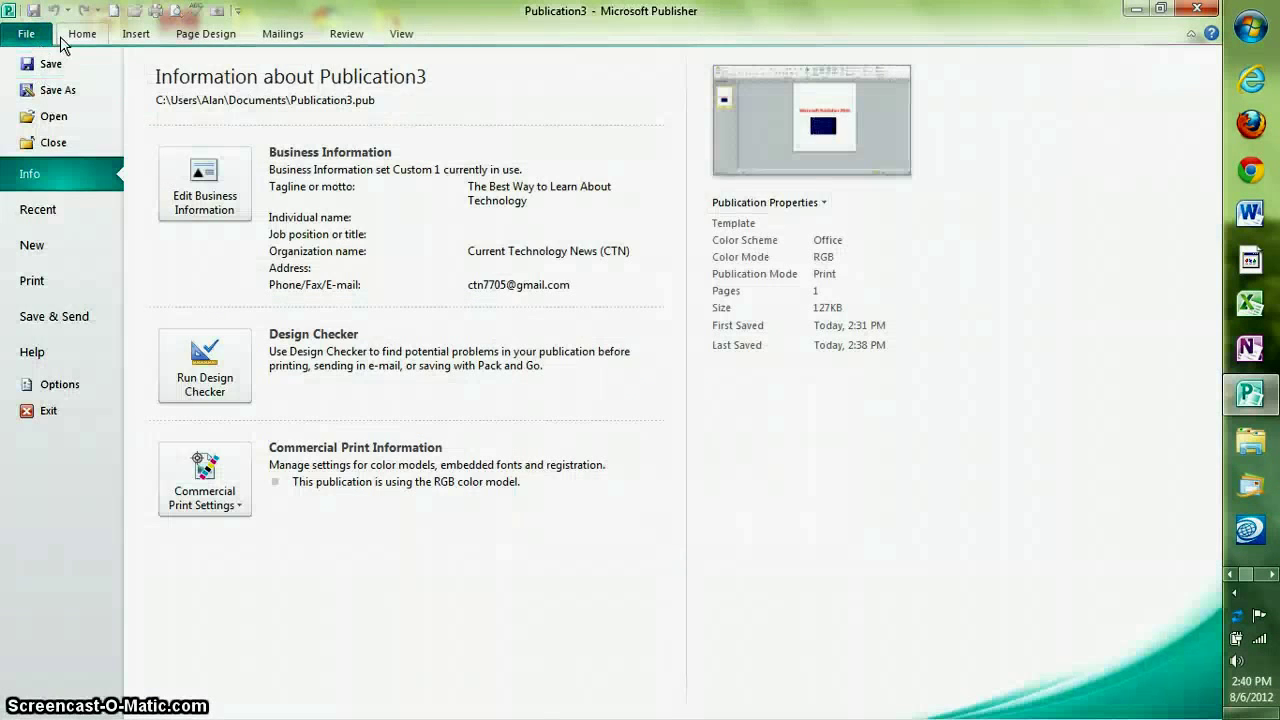
{"action": "left_click", "coordinate": [82, 33]}
{"action": "left_click", "coordinate": [136, 33]}
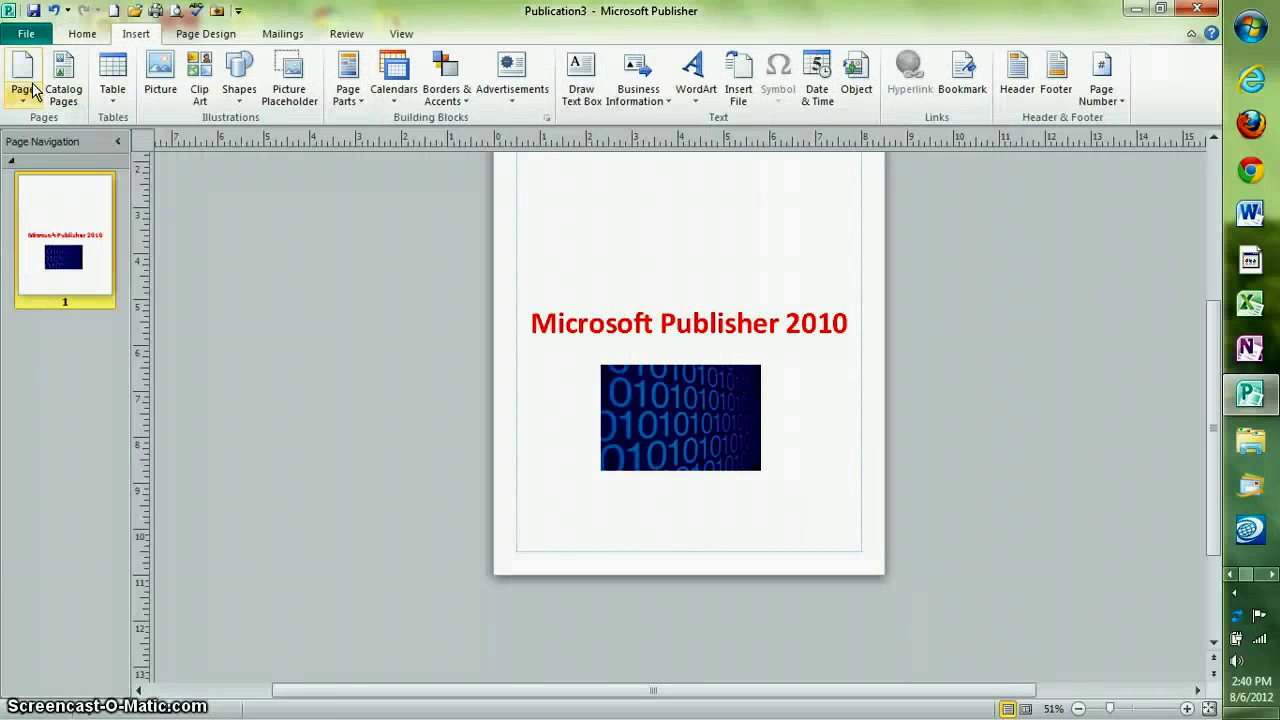
Step: Apply the Bounce flyer template from the Event group to the current publication
{"action": "left_click", "coordinate": [186, 34]}
{"action": "left_click", "coordinate": [28, 80]}
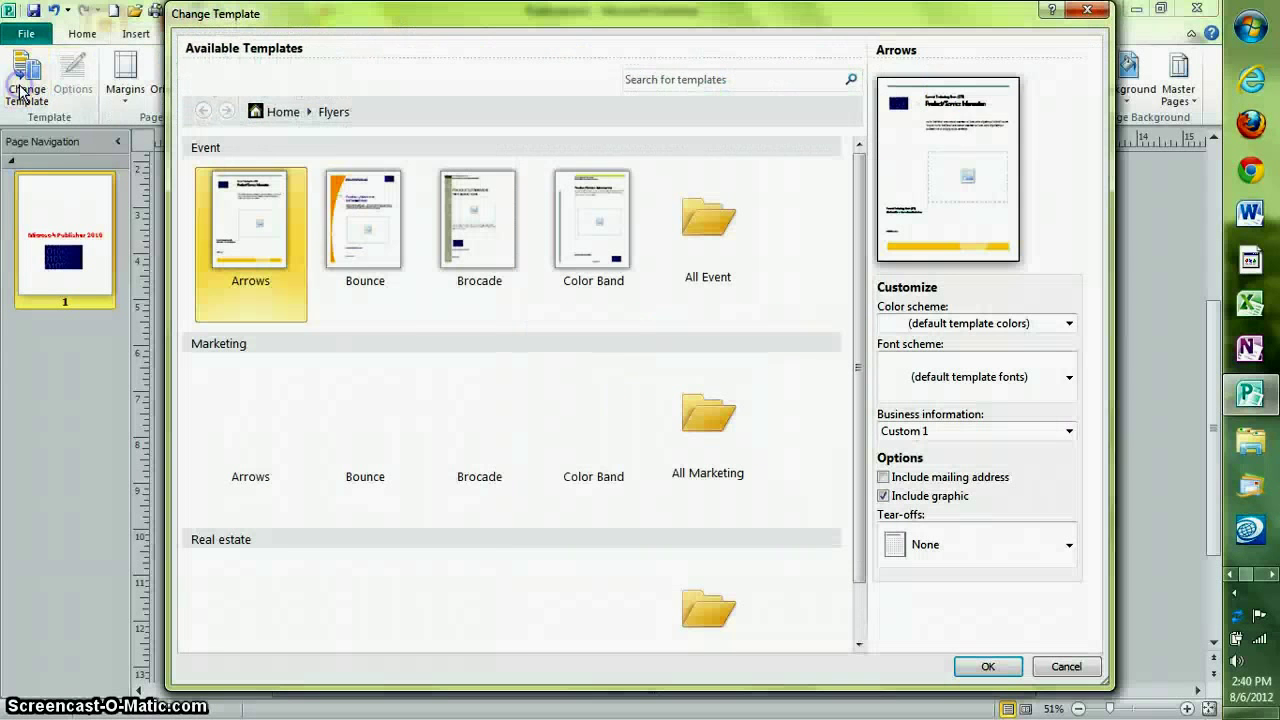
{"action": "left_click", "coordinate": [355, 212]}
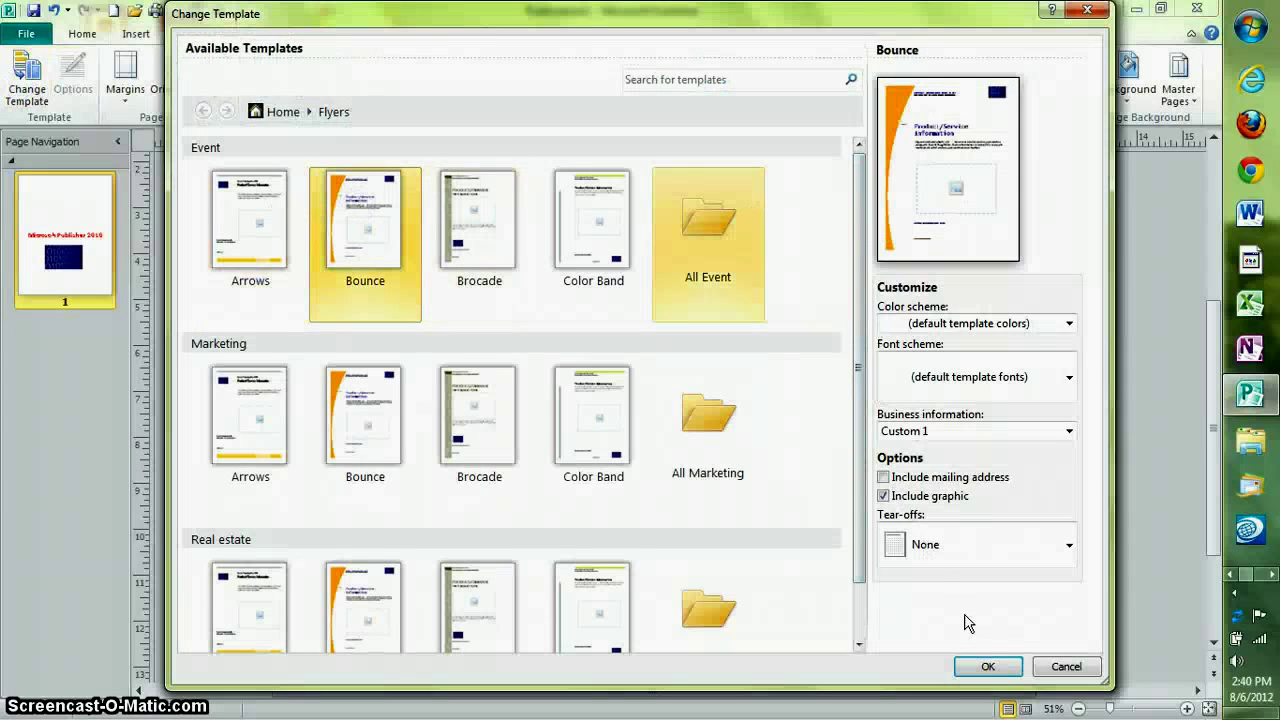
{"action": "left_click", "coordinate": [987, 666]}
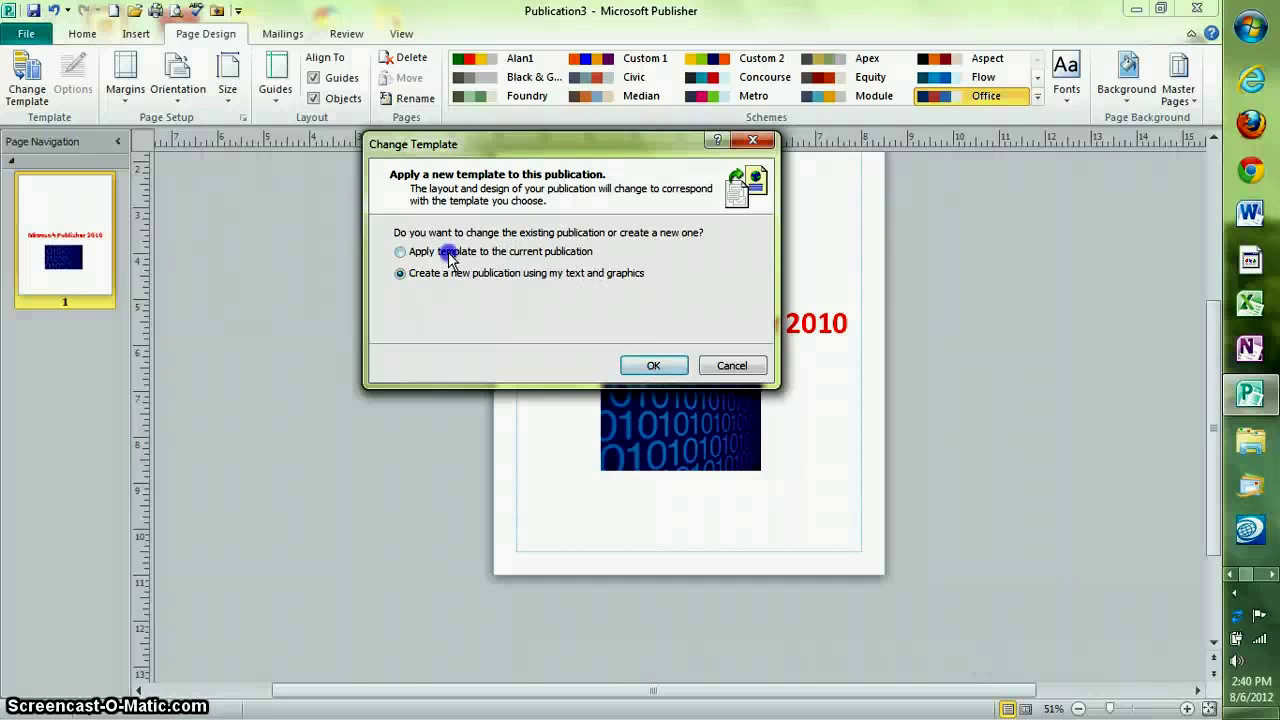
{"action": "left_click", "coordinate": [446, 253]}
{"action": "left_click", "coordinate": [650, 362]}
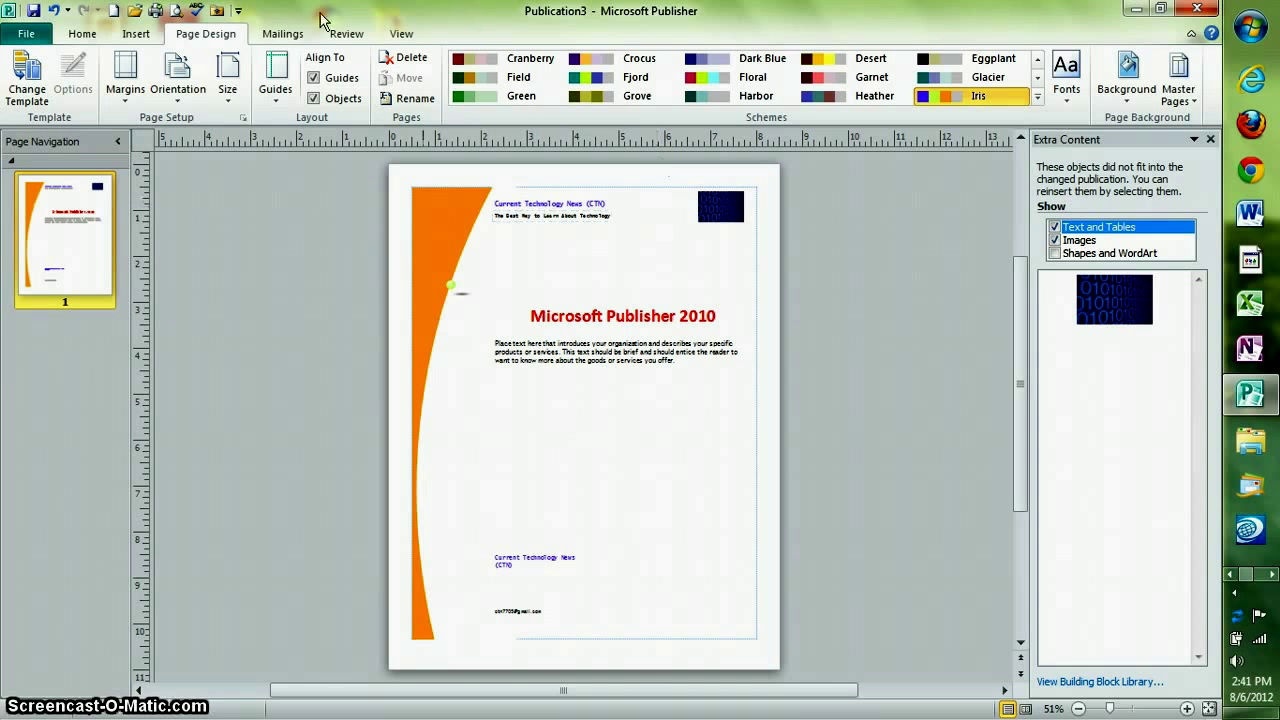
Step: Apply the Color Band flyer template from the Real estate group to the current publication
{"action": "left_click", "coordinate": [40, 93]}
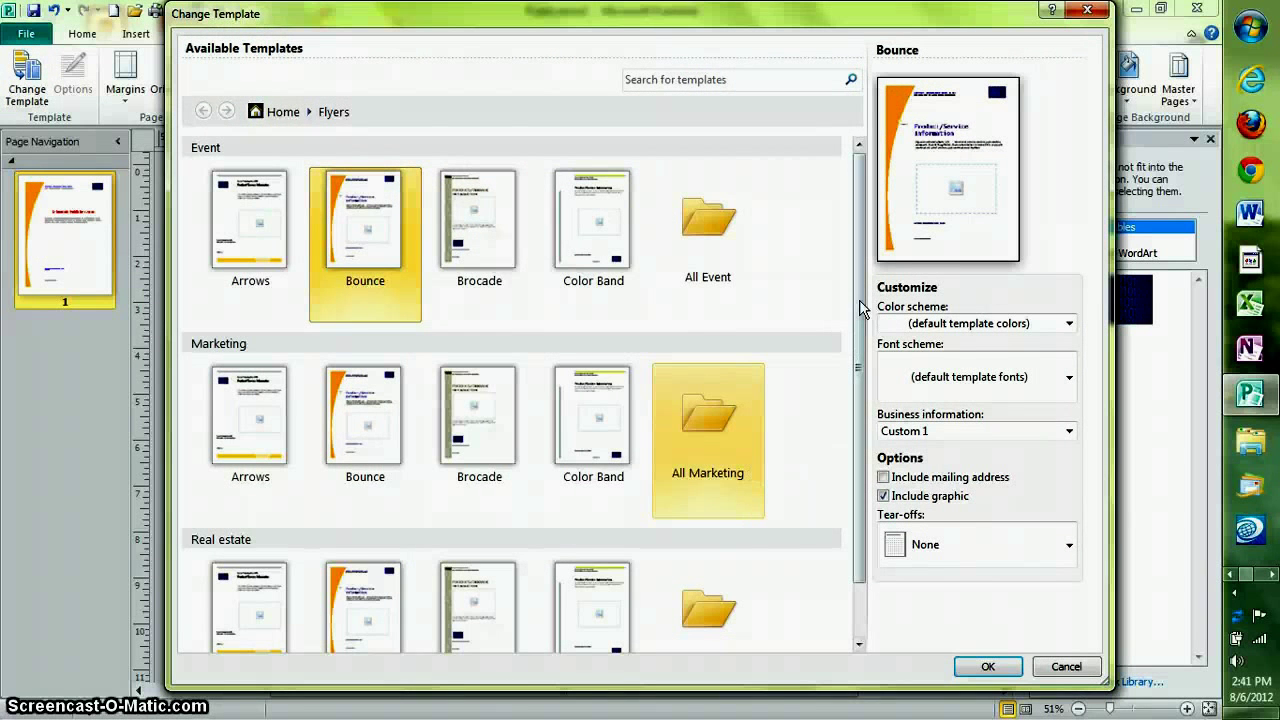
{"action": "left_click_drag", "start_coordinate": [862, 299], "coordinate": [861, 370]}
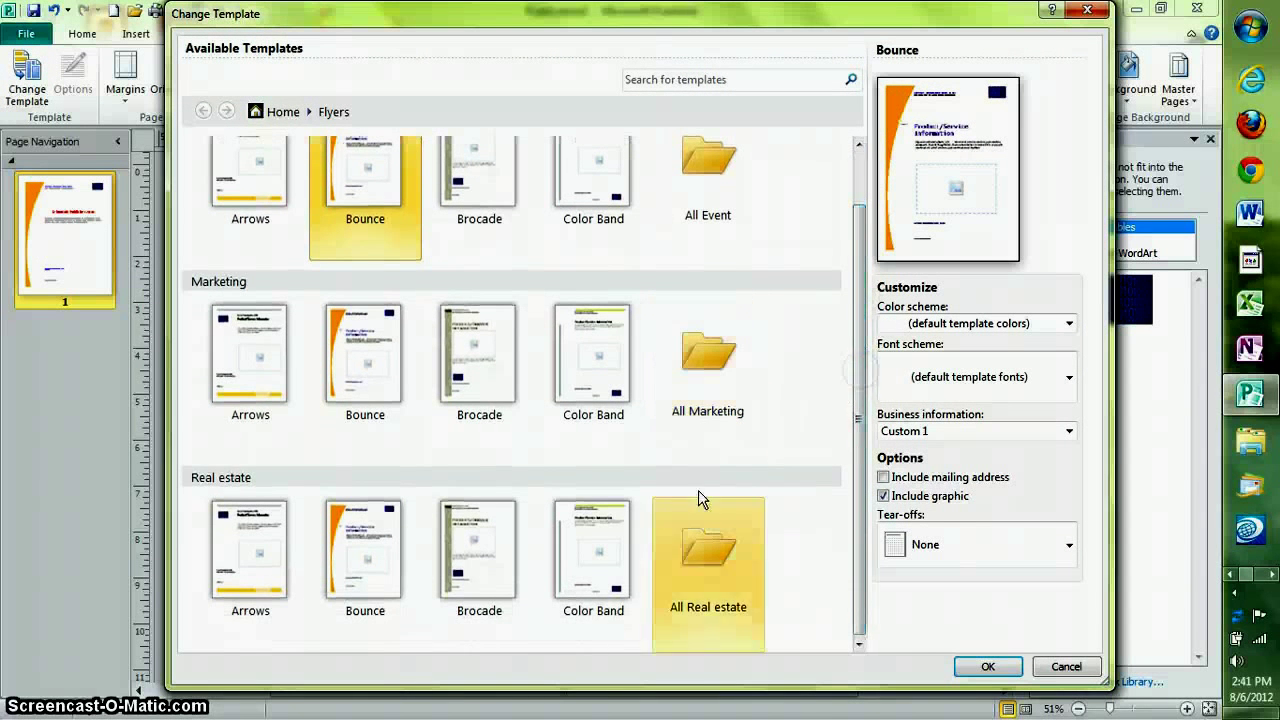
{"action": "left_click", "coordinate": [583, 592]}
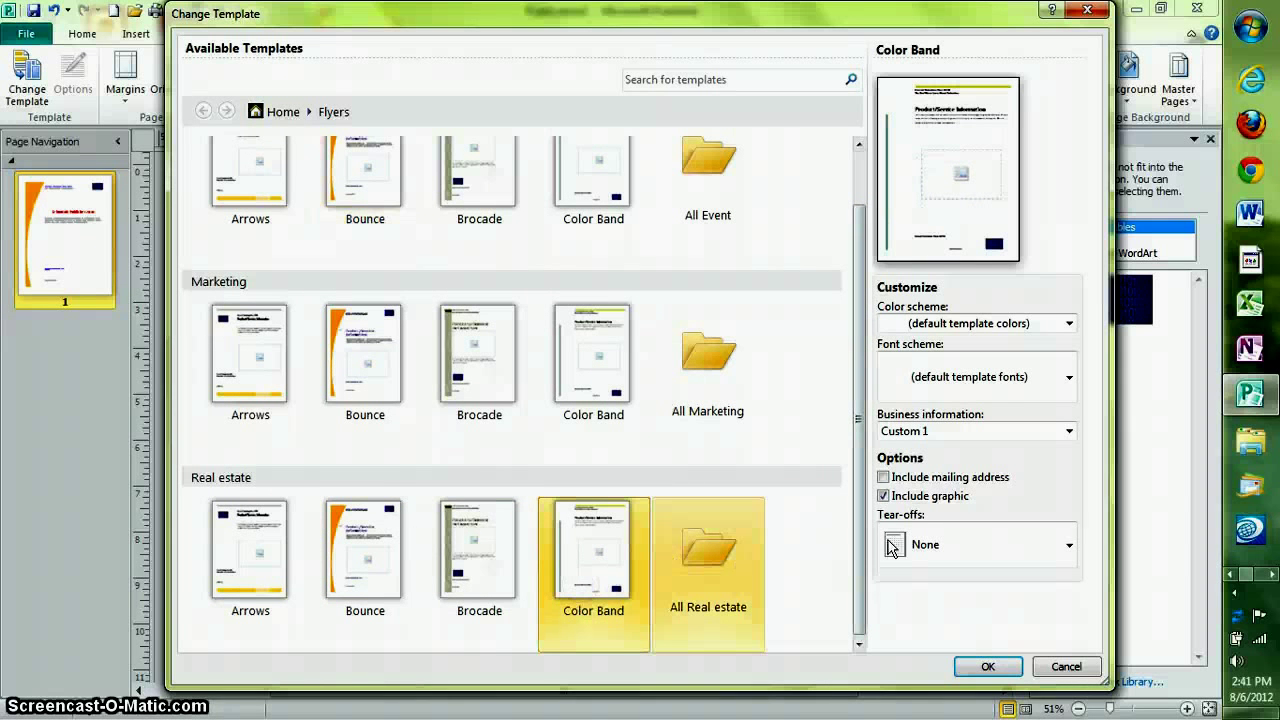
{"action": "left_click", "coordinate": [988, 666]}
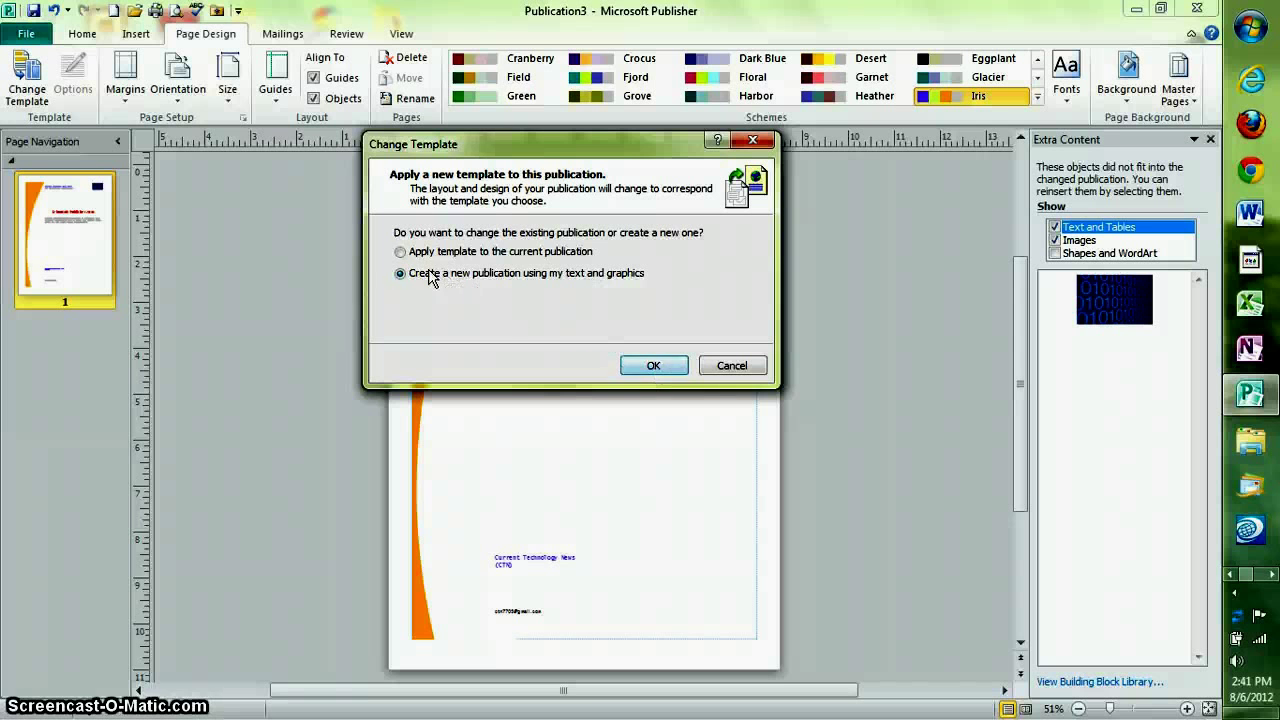
{"action": "left_click", "coordinate": [403, 254]}
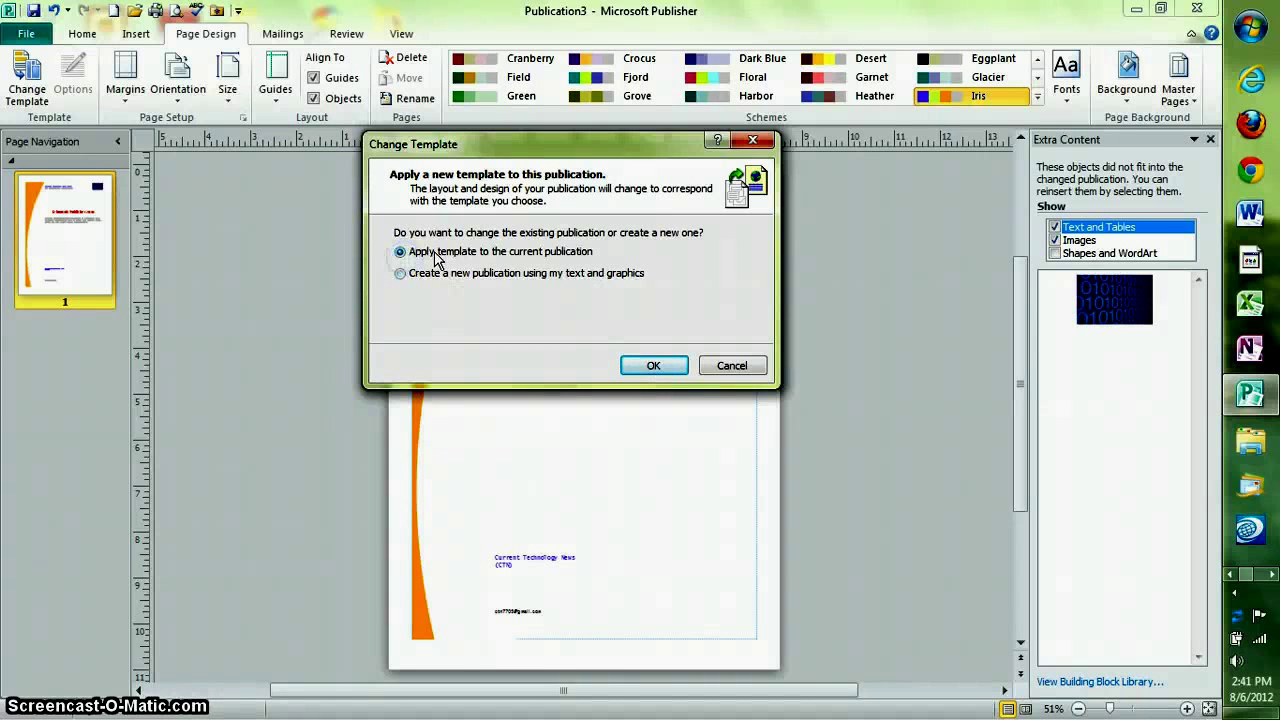
{"action": "left_click", "coordinate": [653, 365]}
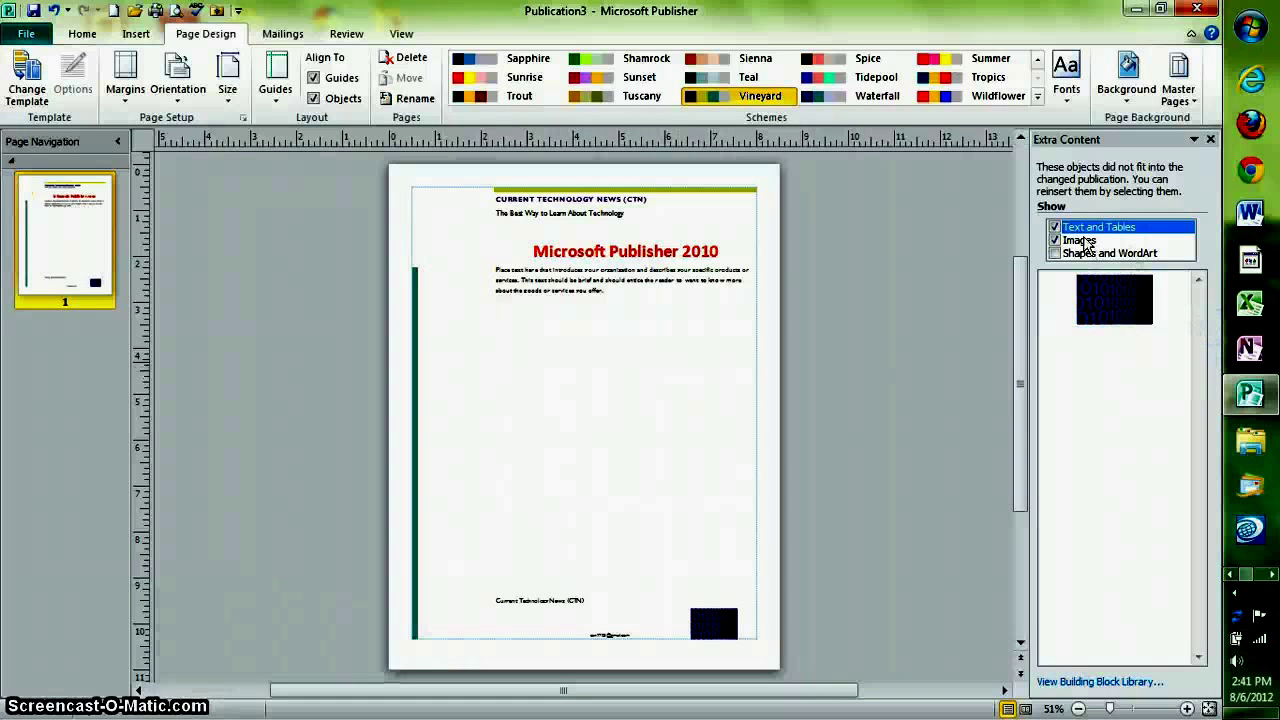
Step: Check the options offered for the leftover binary-code picture in Extra Content without applying any
{"action": "mouse_move", "coordinate": [1084, 313]}
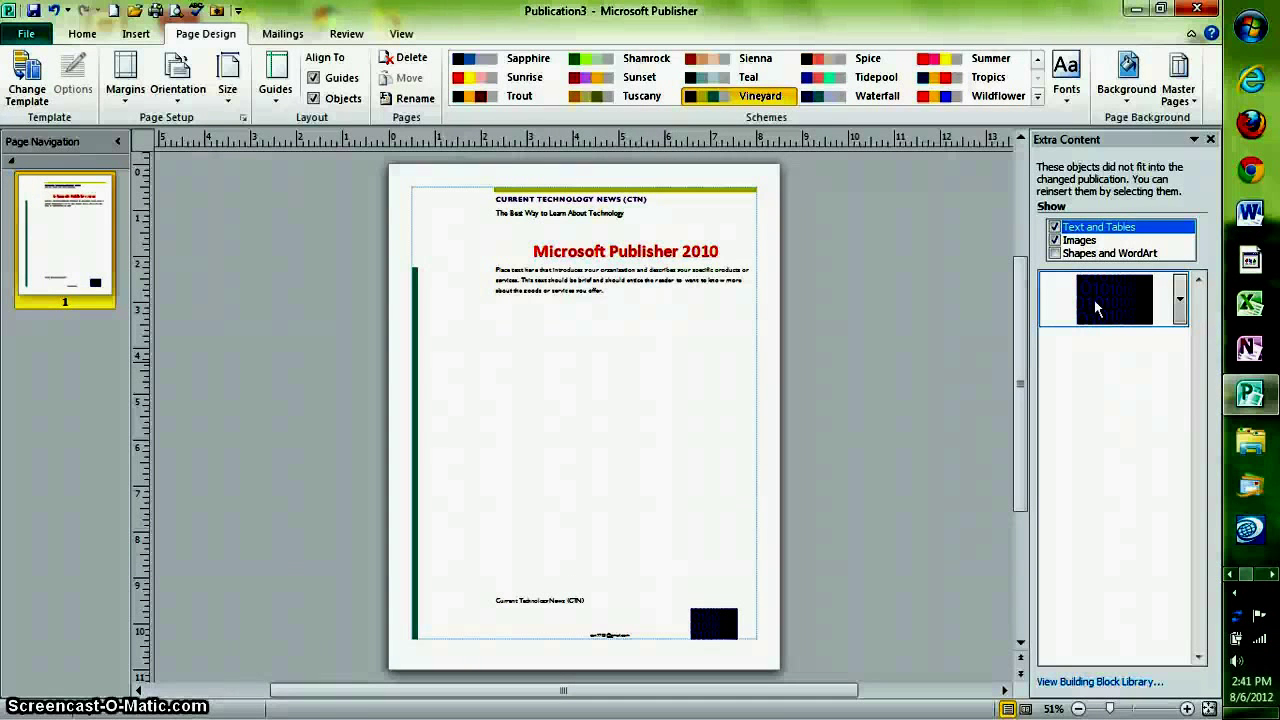
{"action": "left_click", "coordinate": [1180, 300]}
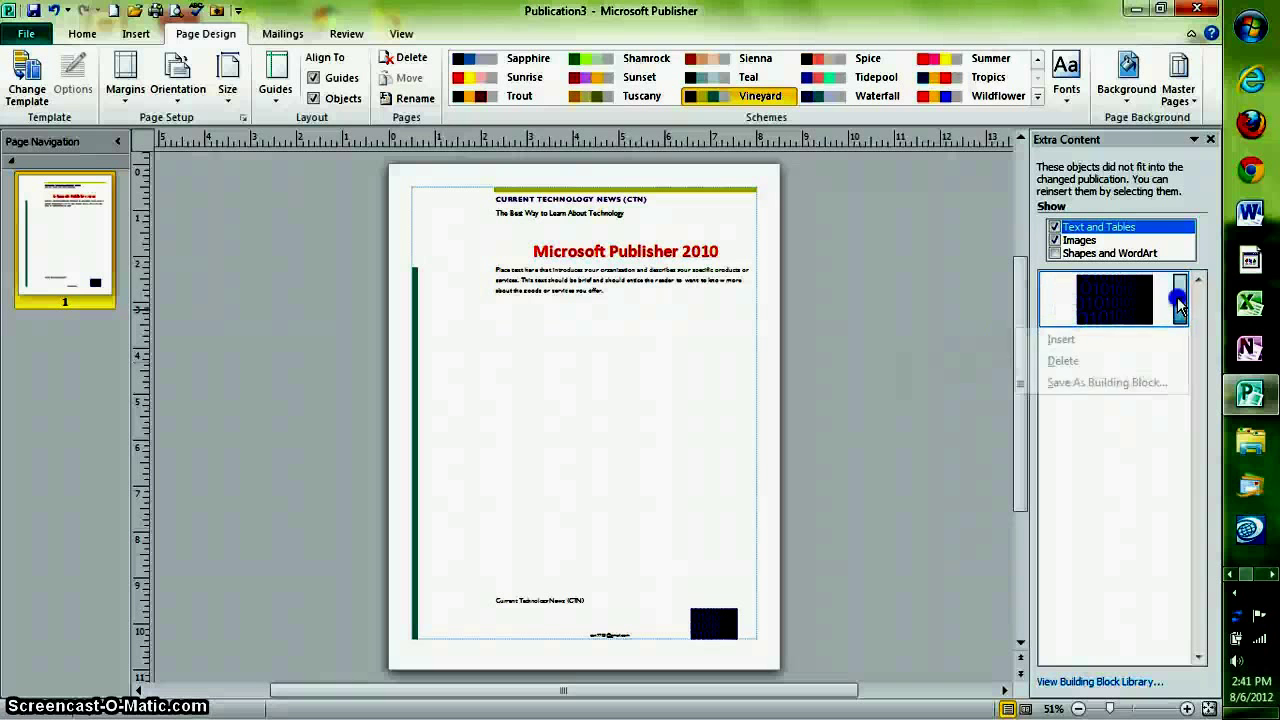
{"action": "left_click", "coordinate": [1072, 441]}
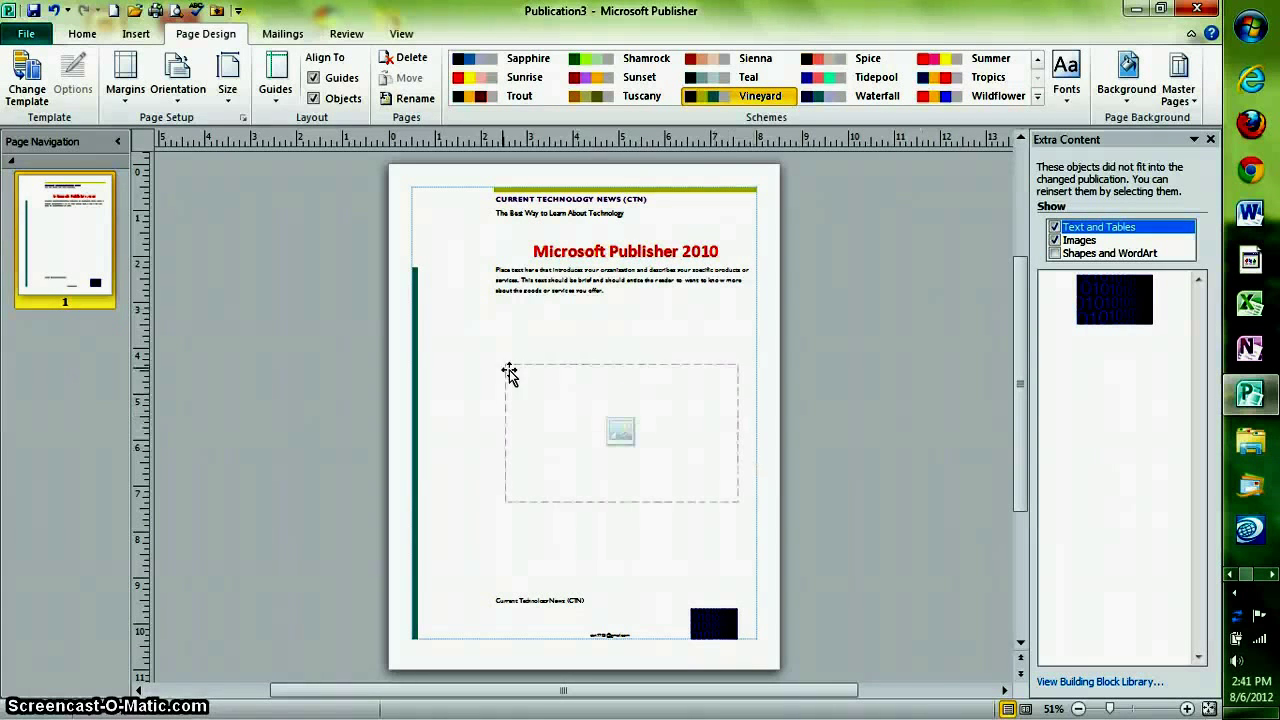
Step: Run the Design Checker on the publication
{"action": "left_click", "coordinate": [22, 34]}
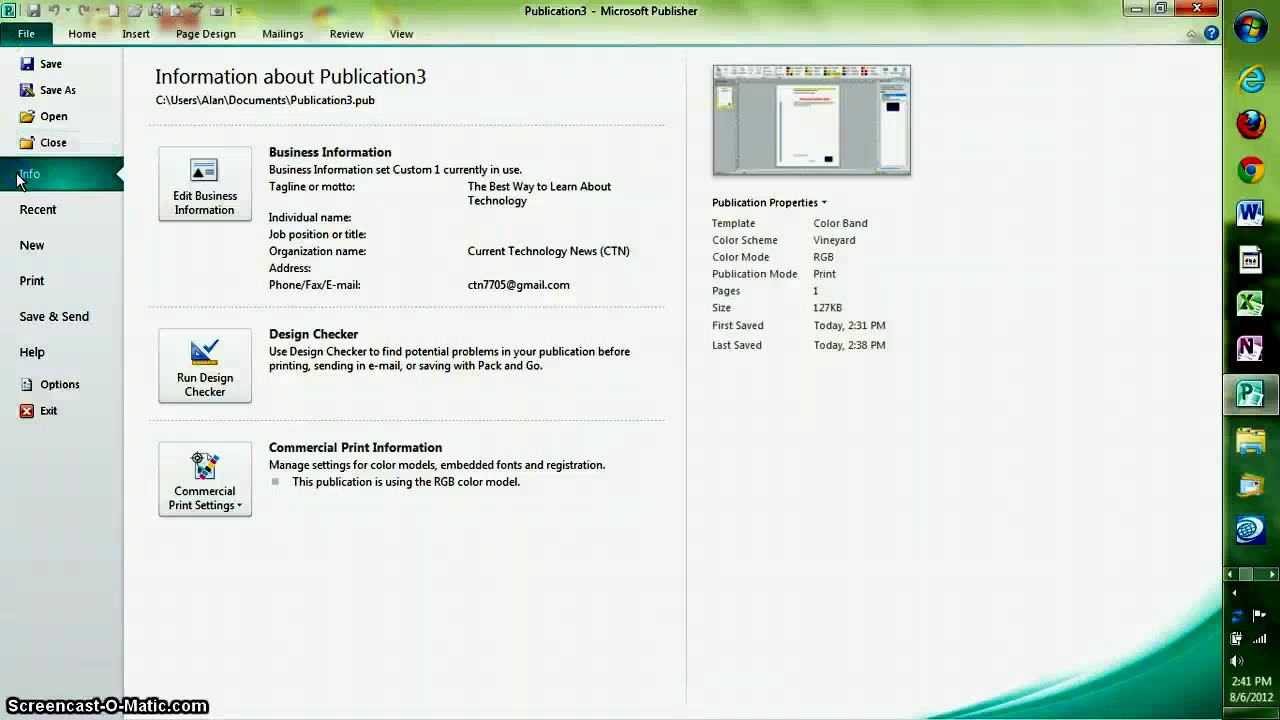
{"action": "left_click", "coordinate": [195, 372]}
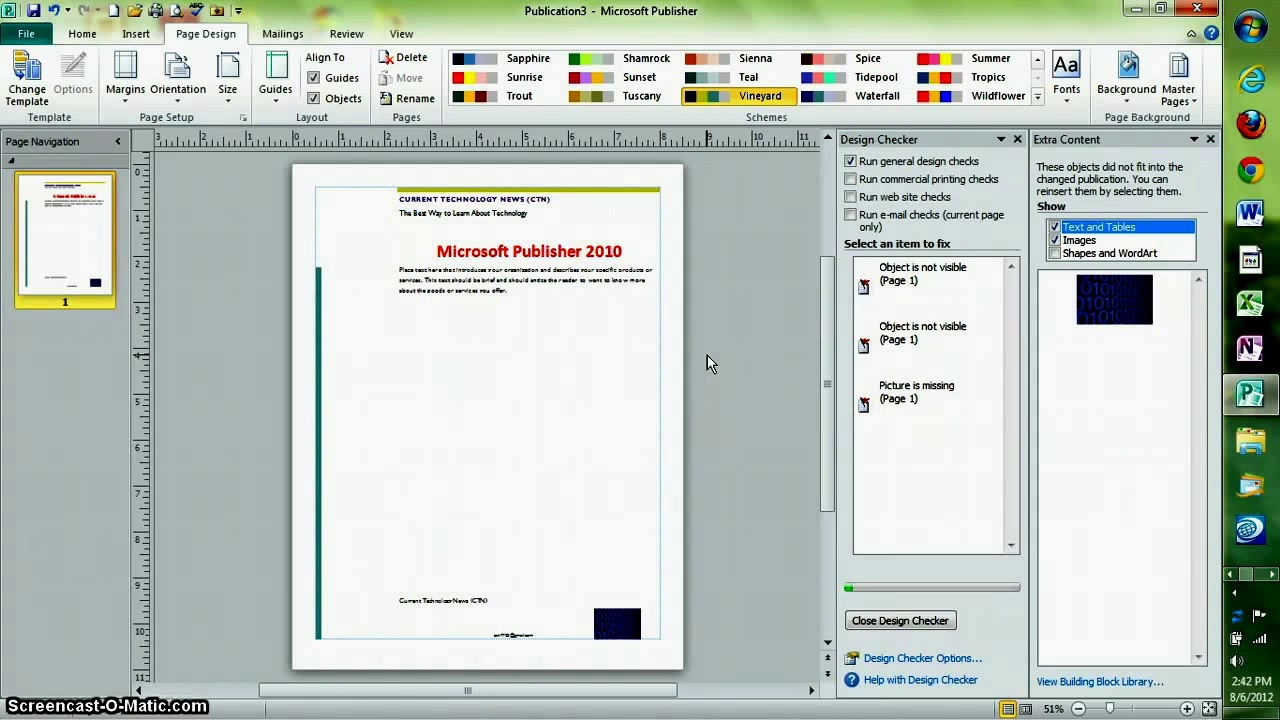
Step: Change the AutoRecover save interval in the program's save options, keep background saves allowed, and apply the options
{"action": "left_click", "coordinate": [26, 34]}
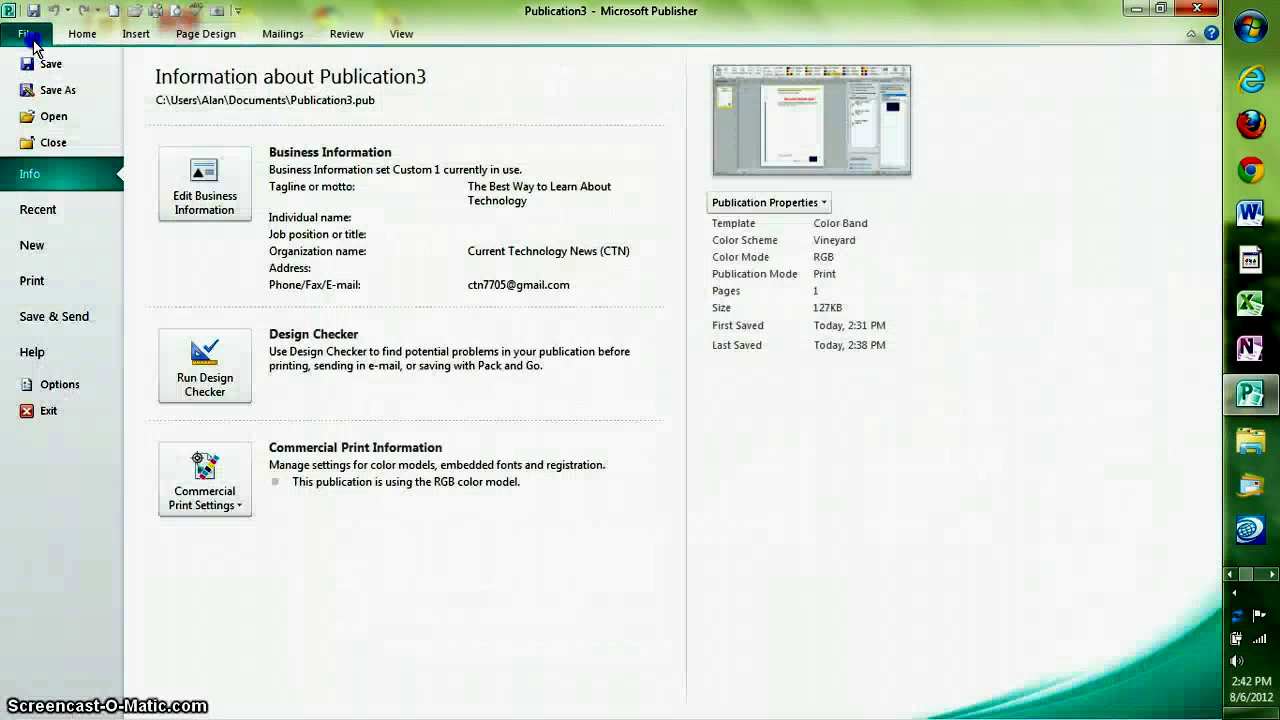
{"action": "left_click", "coordinate": [60, 385]}
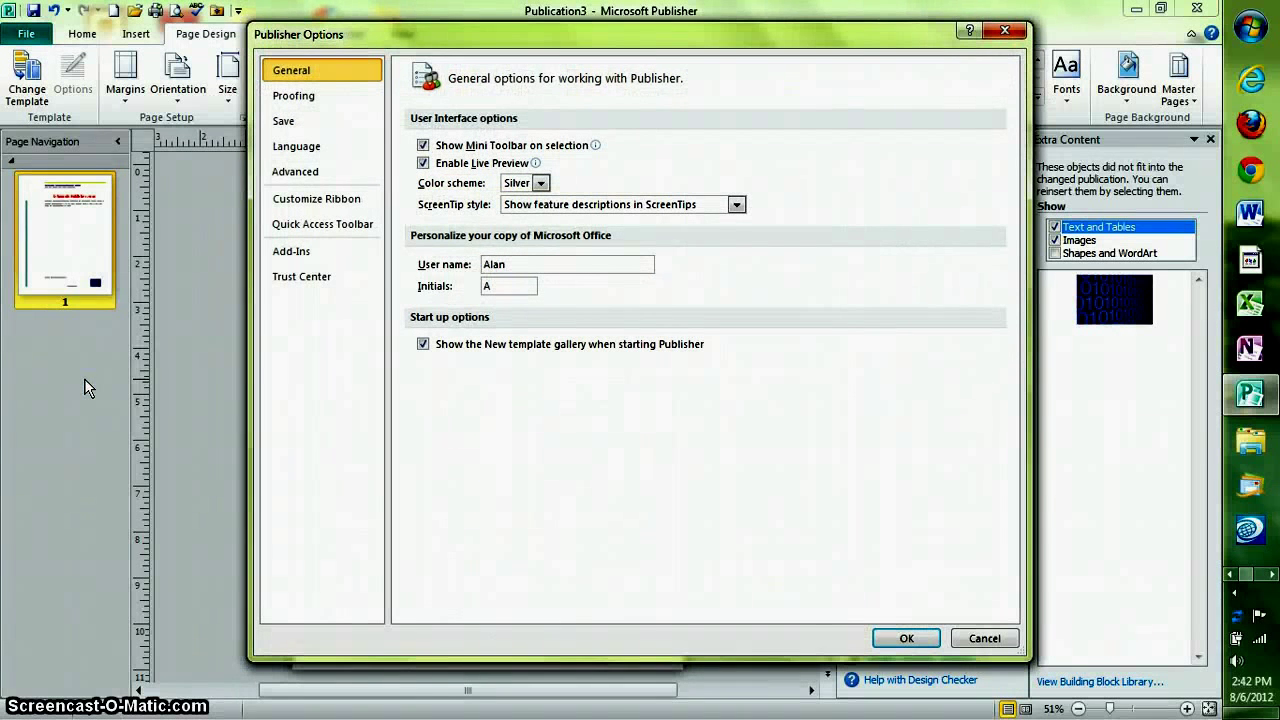
{"action": "left_click", "coordinate": [312, 124]}
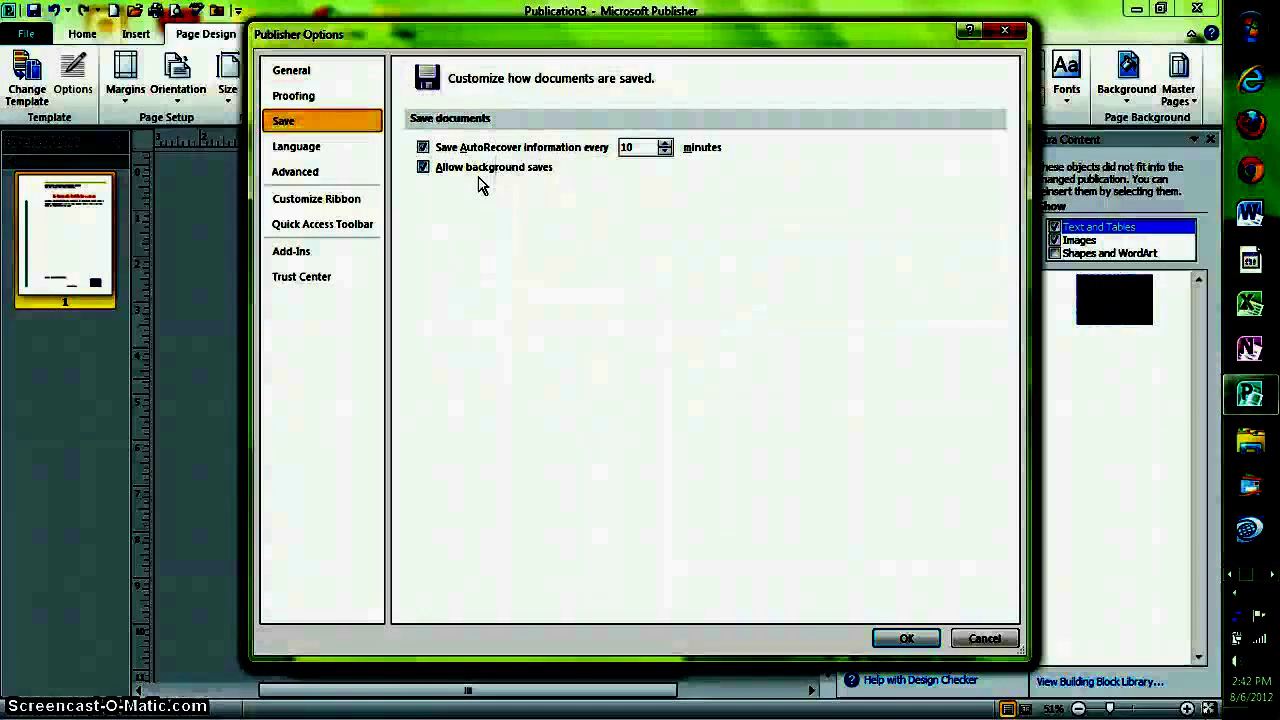
{"action": "left_click", "coordinate": [423, 167]}
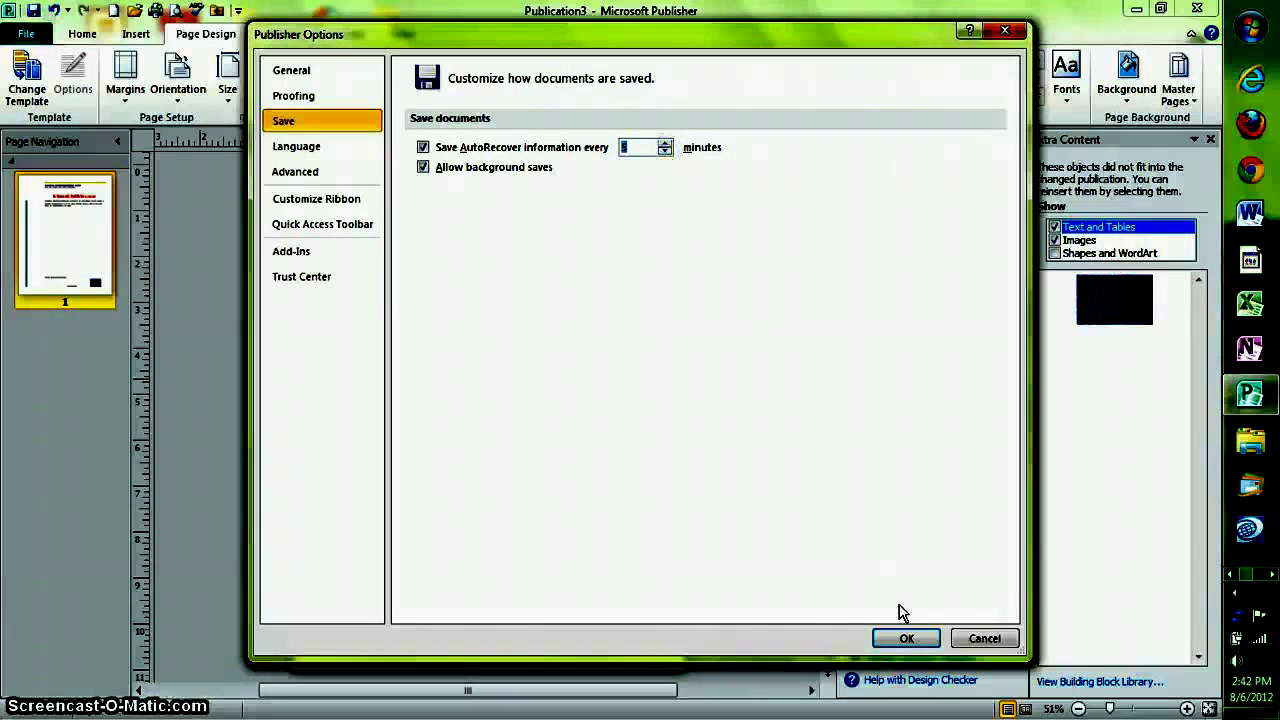
{"action": "left_click", "coordinate": [907, 638]}
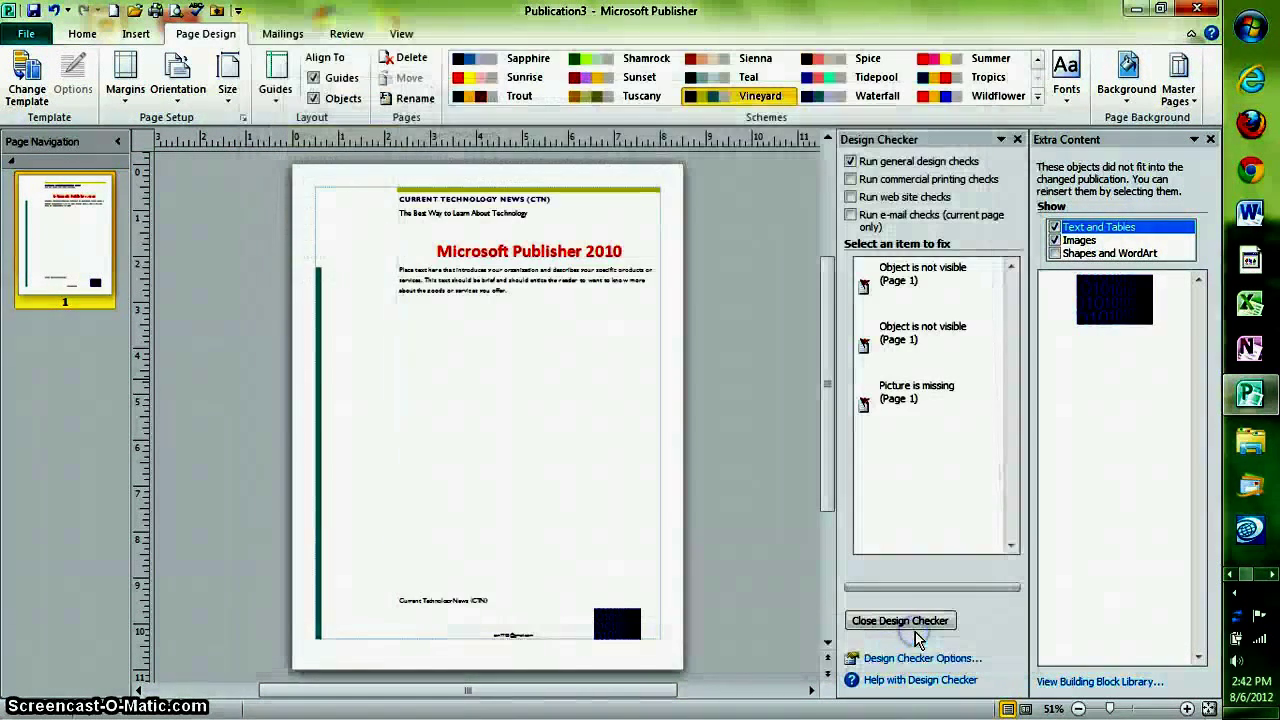
Step: Insert an automatically updating date and time at the end of the title, in the 8/6/2012 2:43:12 PM format
{"action": "left_click", "coordinate": [536, 302]}
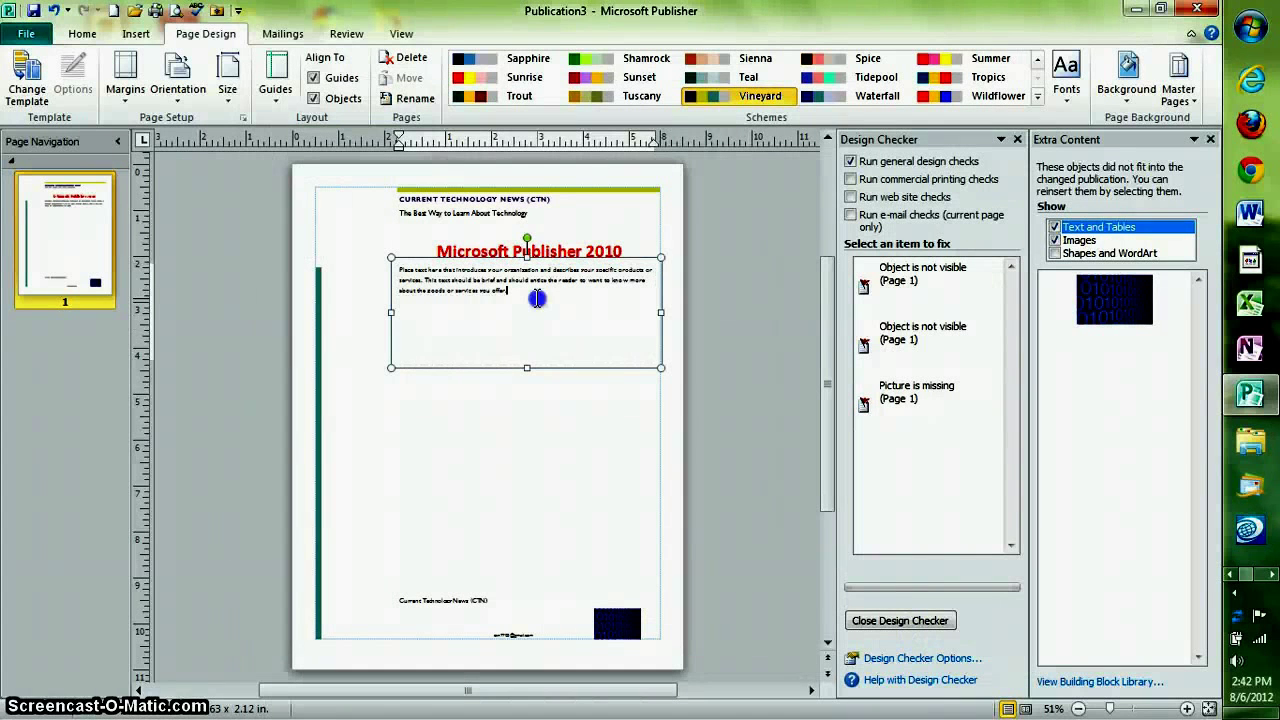
{"action": "left_click", "coordinate": [630, 245]}
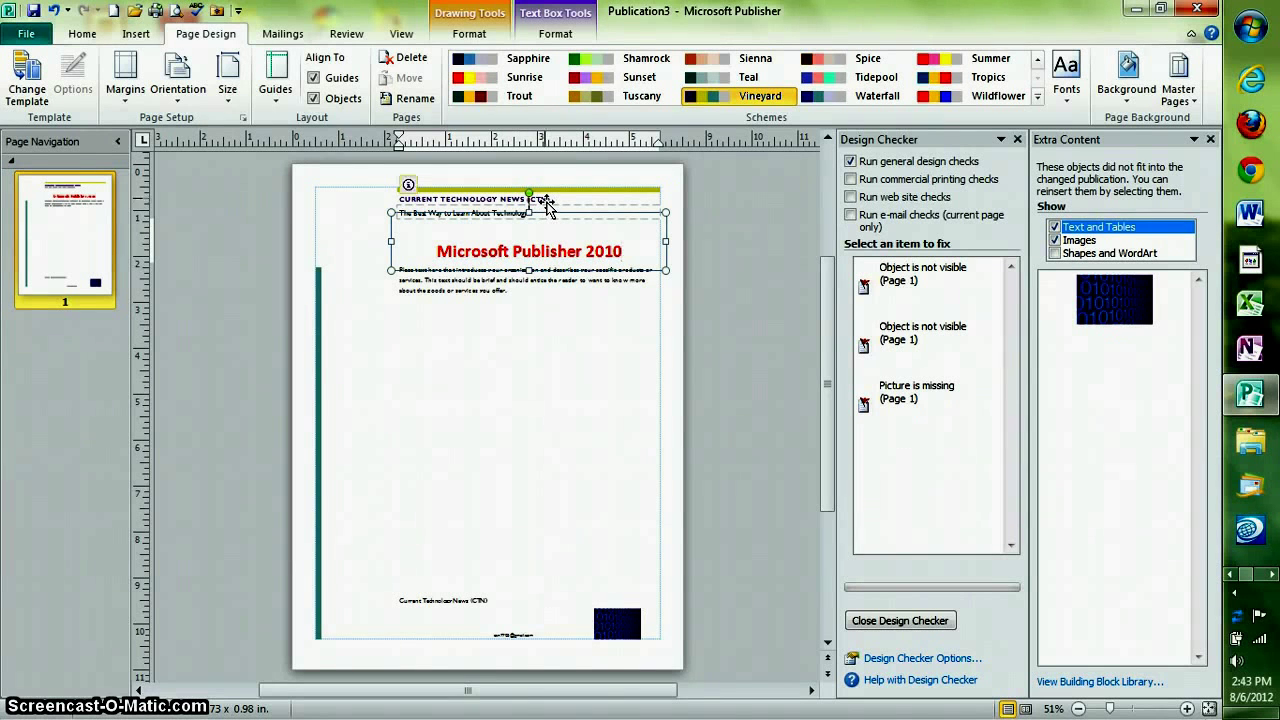
{"action": "left_click", "coordinate": [160, 33]}
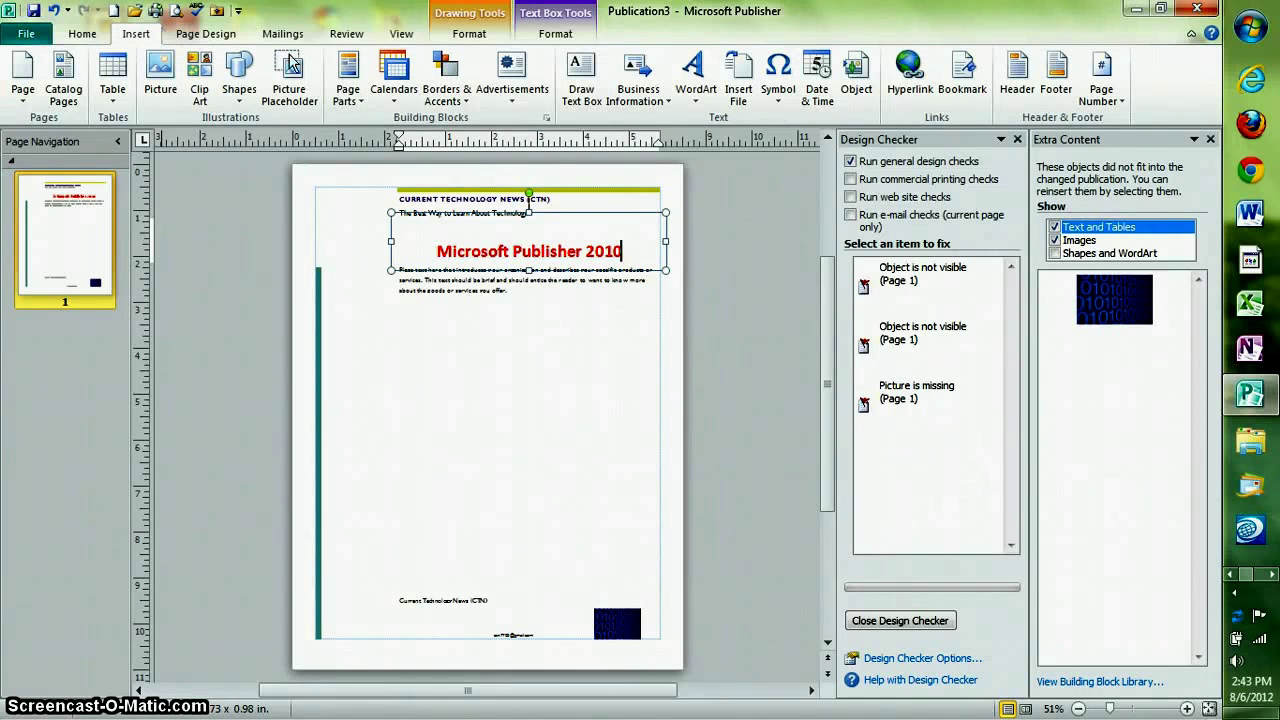
{"action": "left_click", "coordinate": [817, 75]}
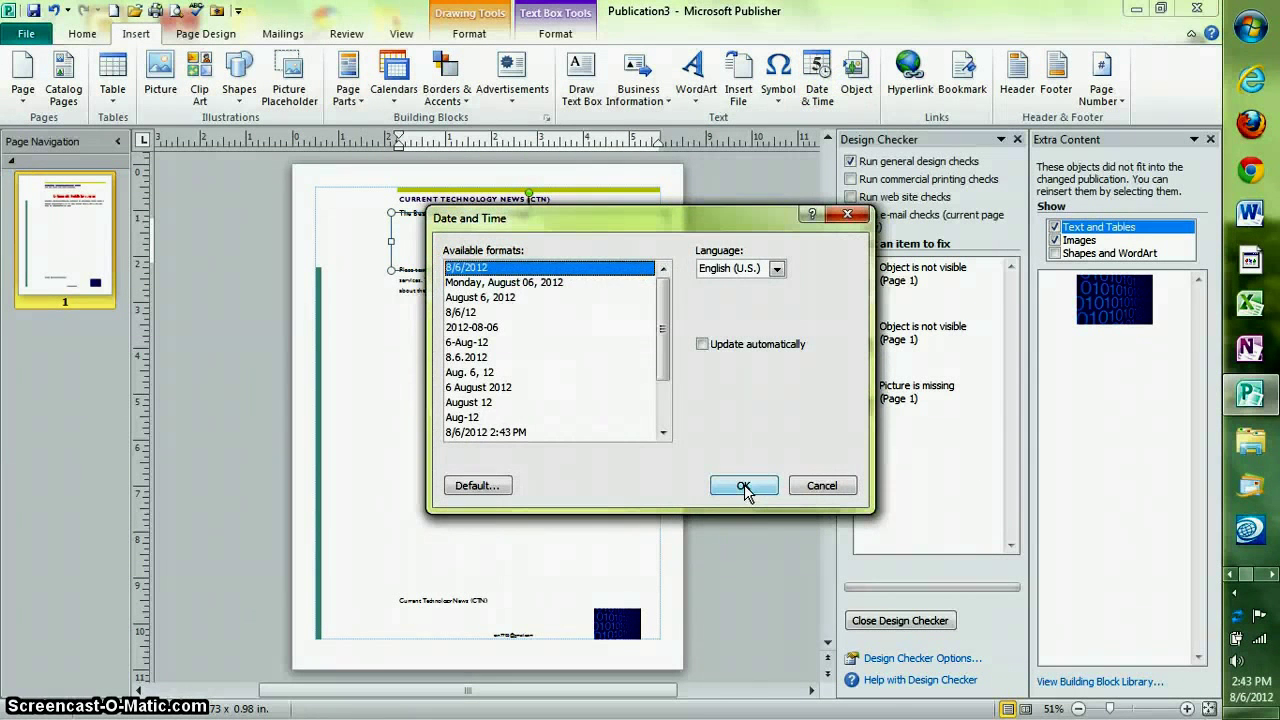
{"action": "left_click_drag", "start_coordinate": [664, 370], "coordinate": [667, 404]}
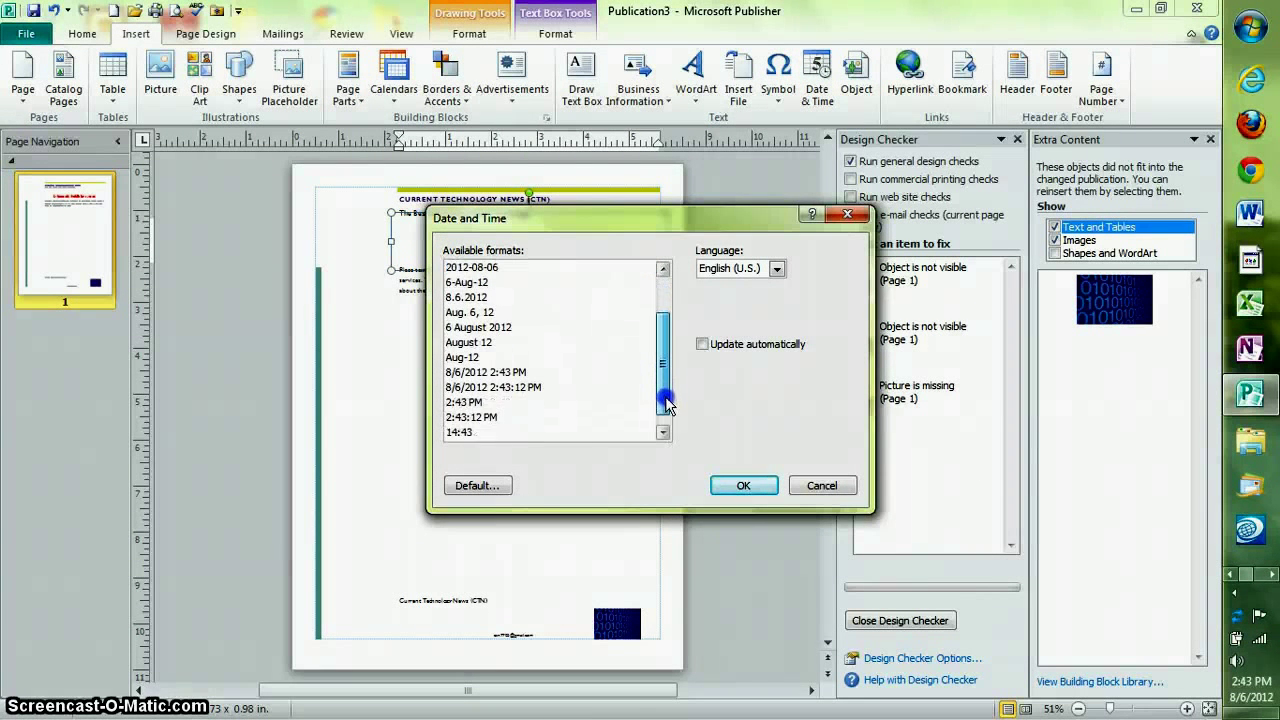
{"action": "left_click", "coordinate": [520, 389]}
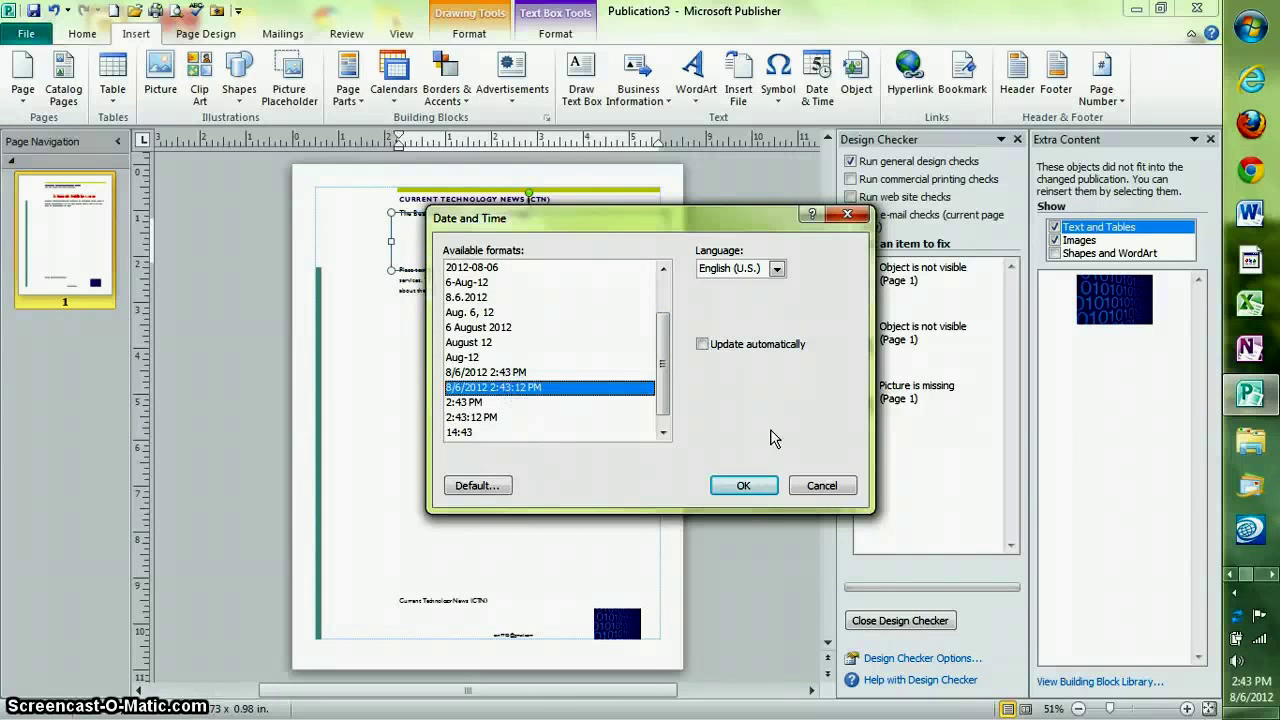
{"action": "left_click", "coordinate": [703, 345]}
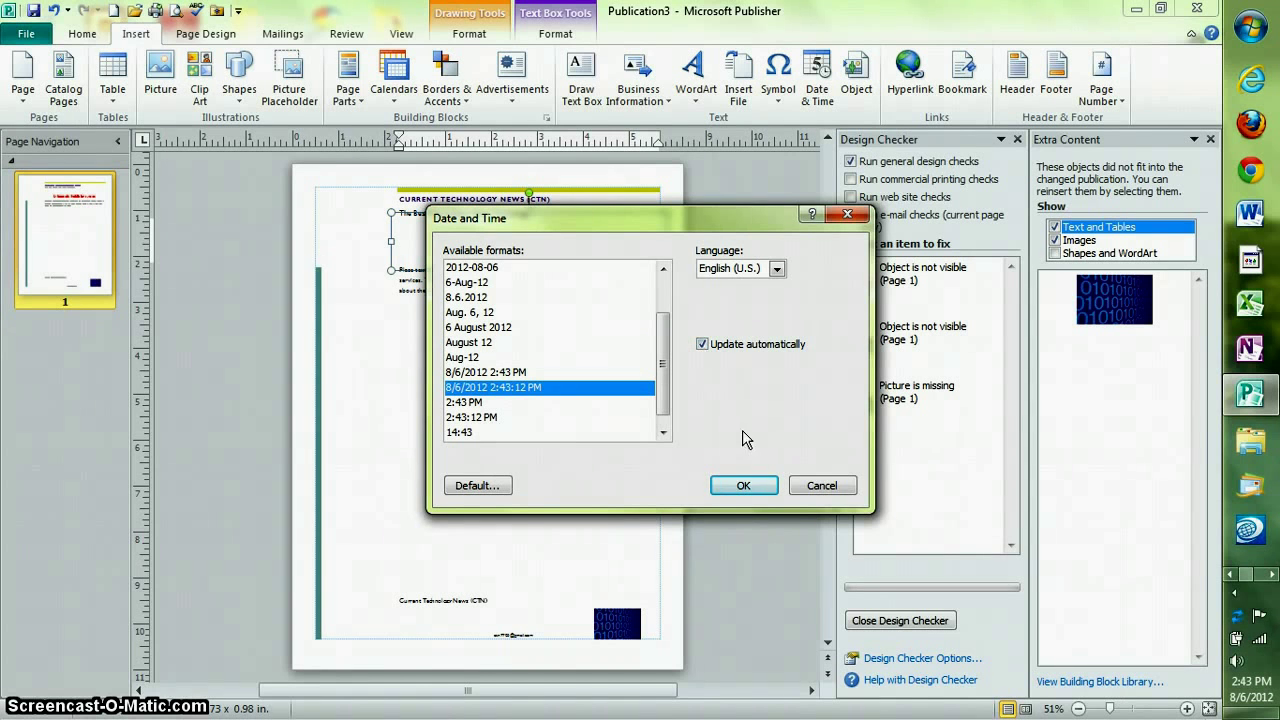
{"action": "left_click", "coordinate": [744, 486]}
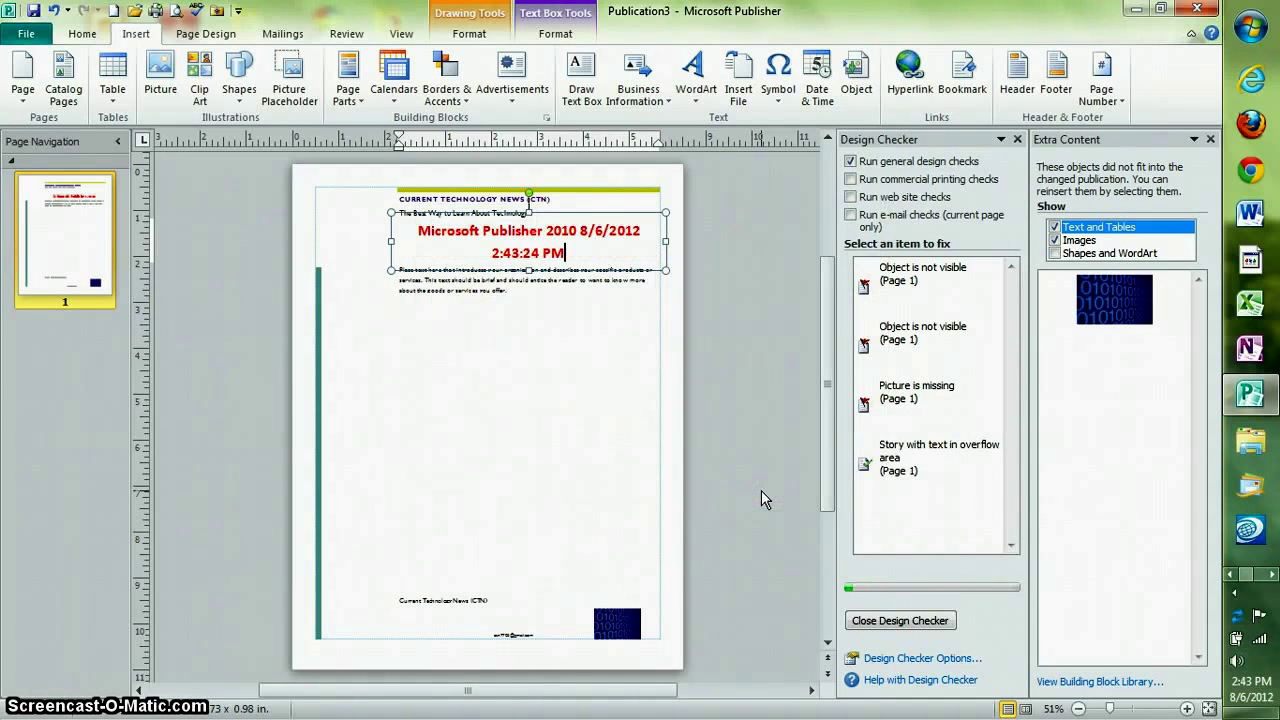
Step: Select the placeholder paragraph below the title
{"action": "left_click", "coordinate": [490, 290]}
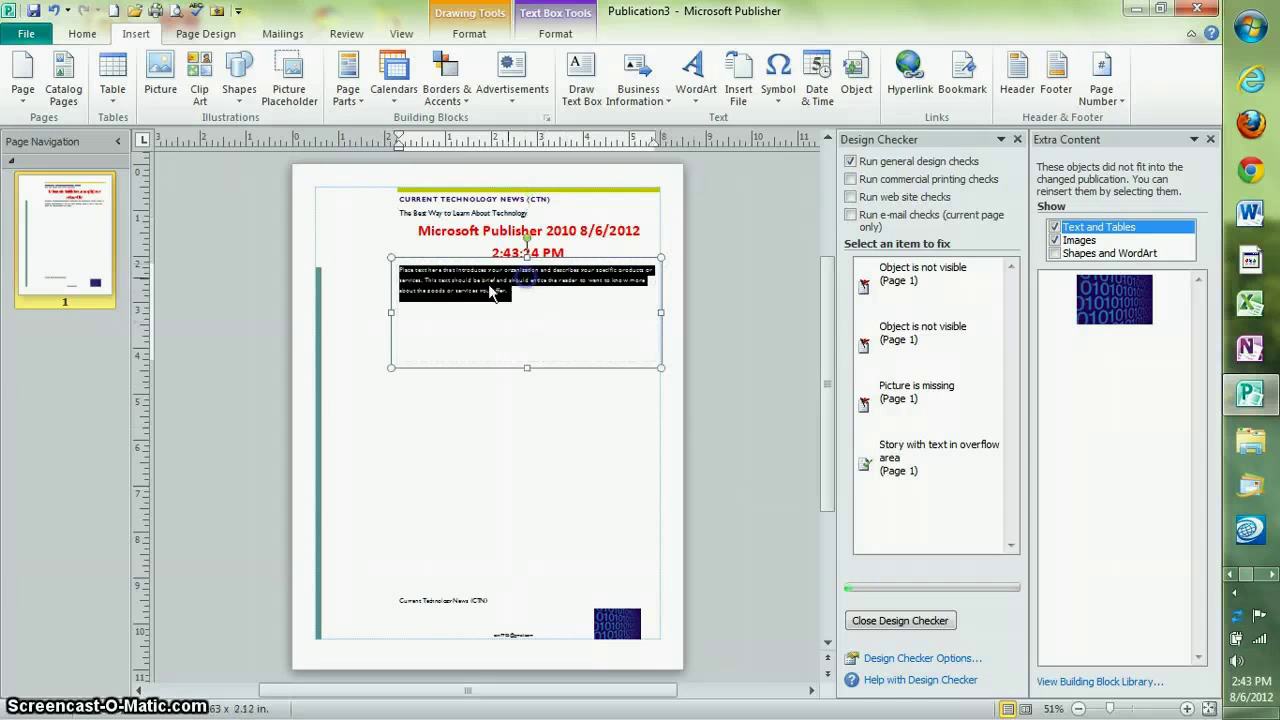